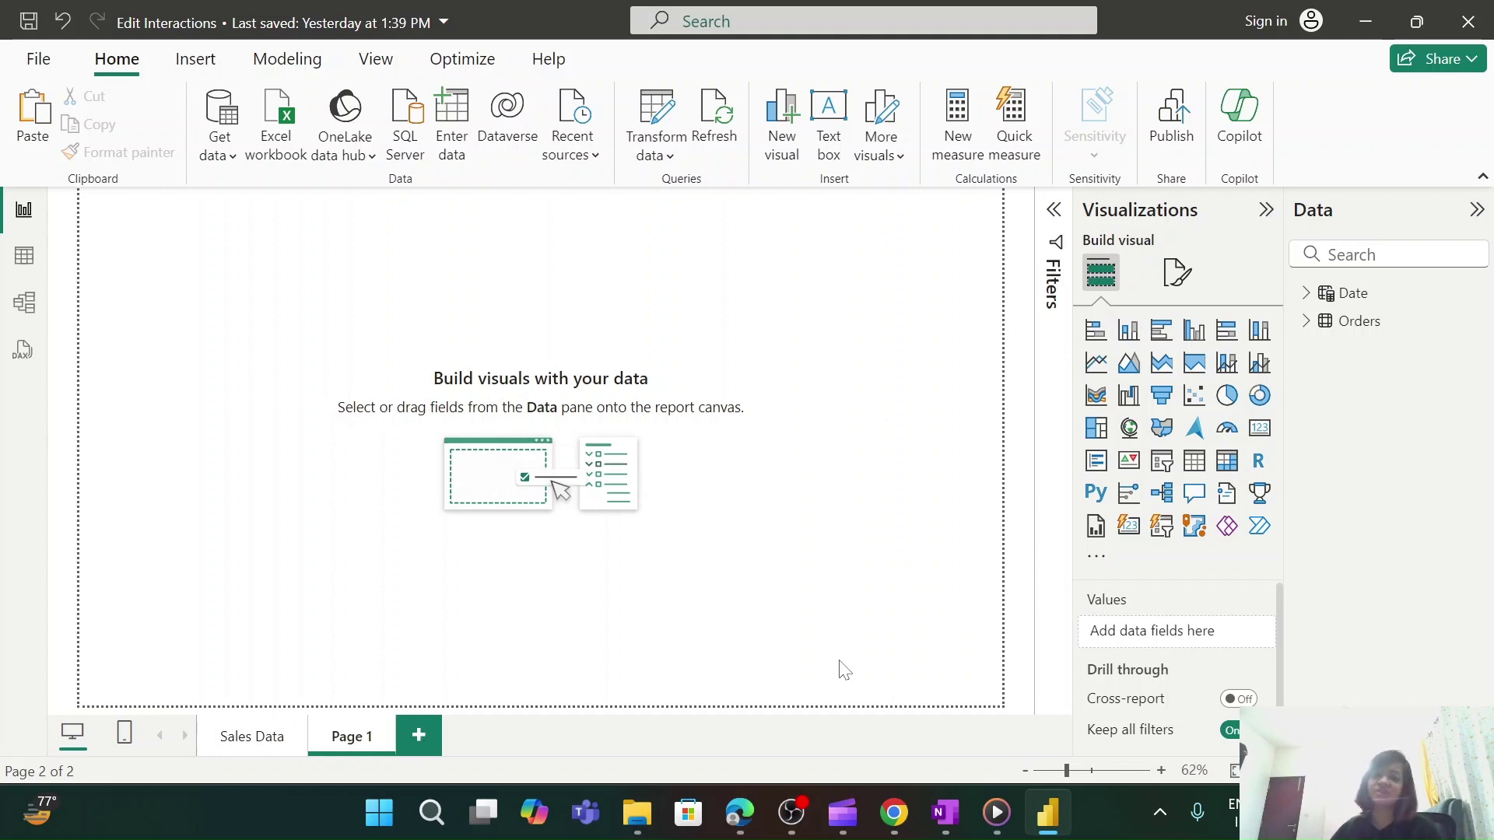
Go to the Sales Data page and cross-highlight the charts by the donut's High priority slice
{"action": "left_click", "coordinate": [251, 737]}
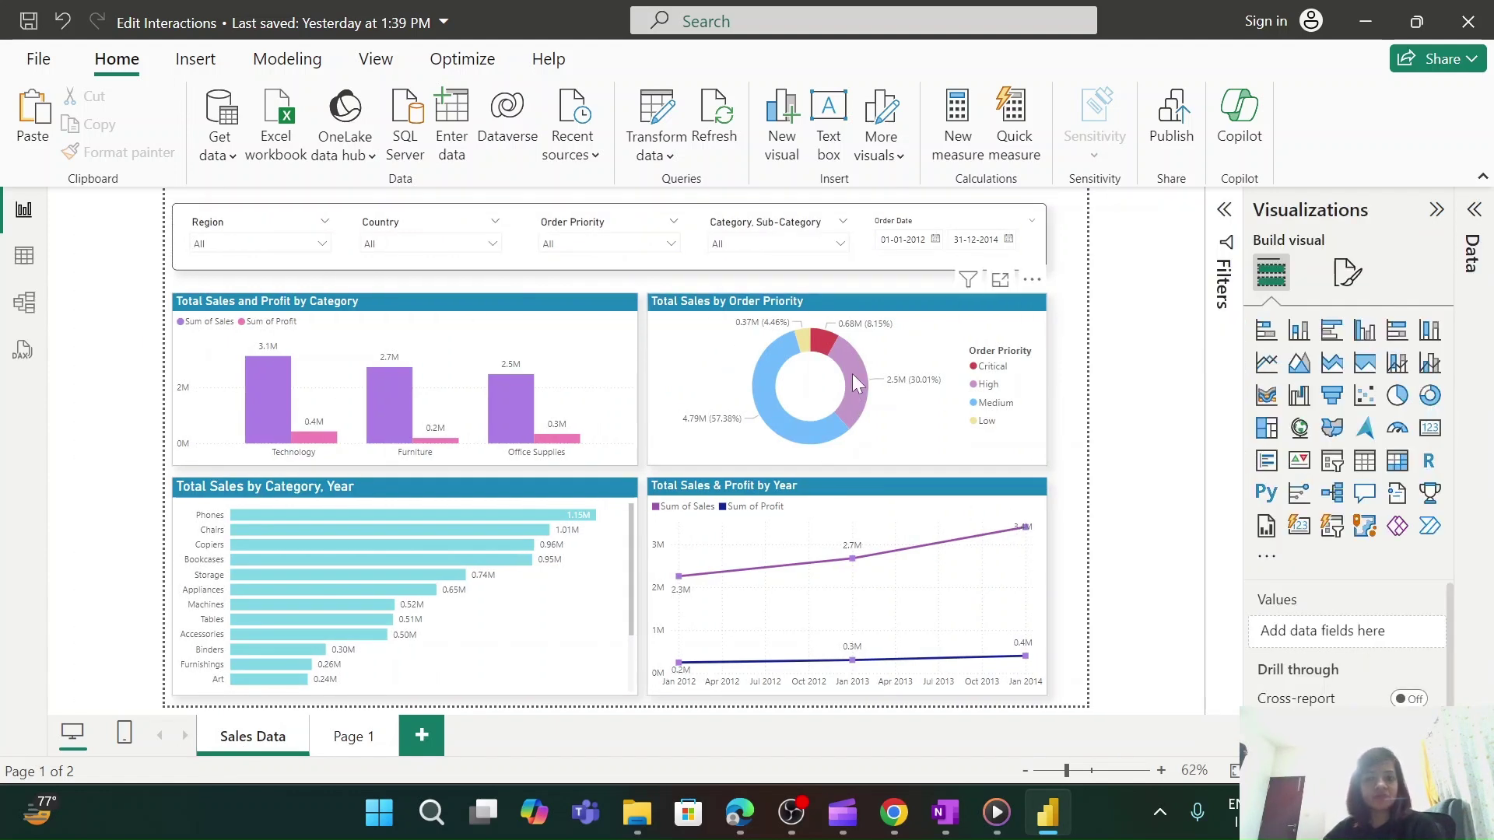
{"action": "left_click", "coordinate": [856, 381]}
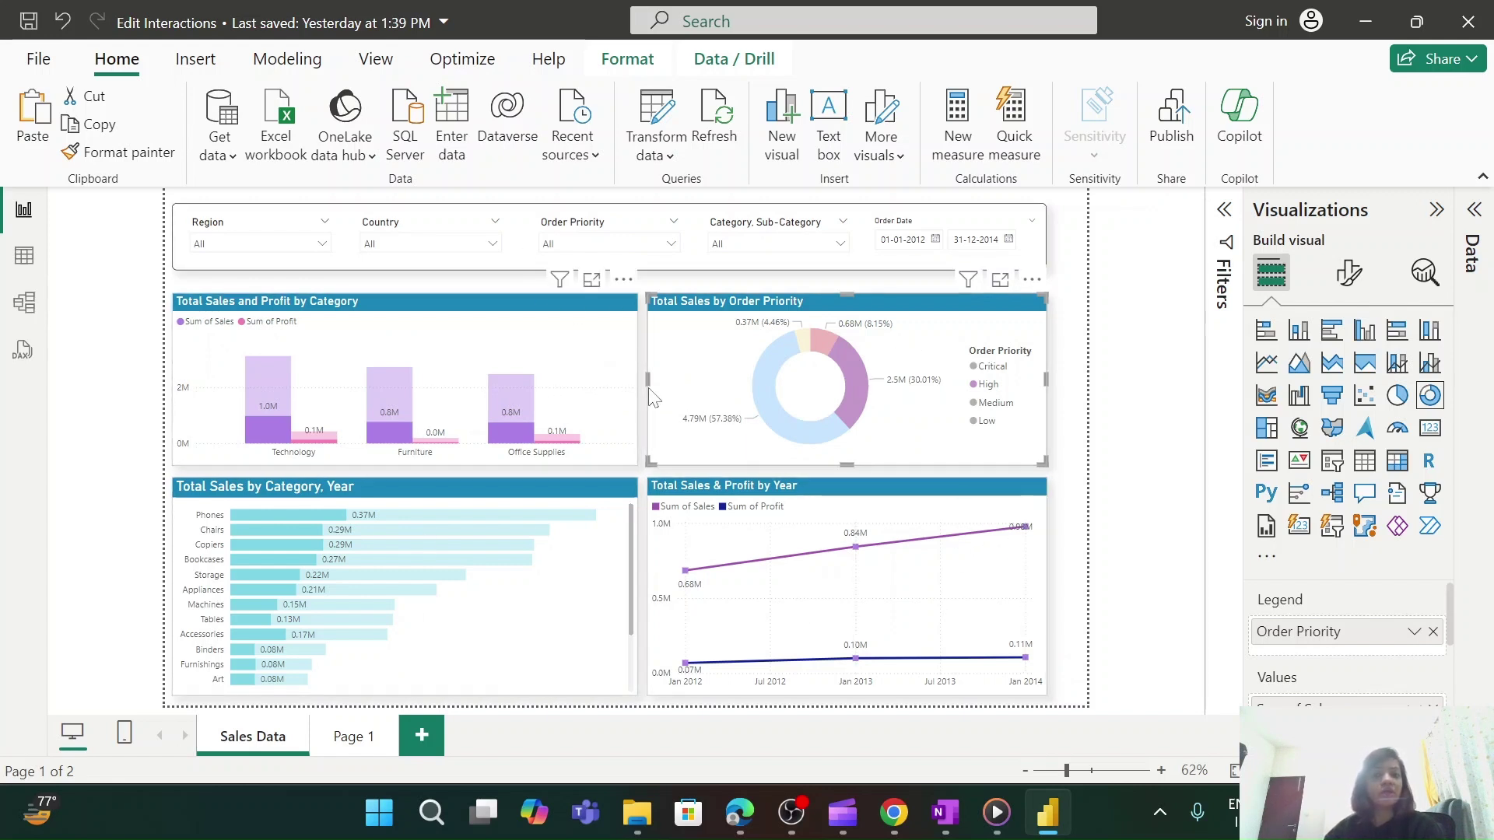
{"action": "mouse_move", "coordinate": [856, 392]}
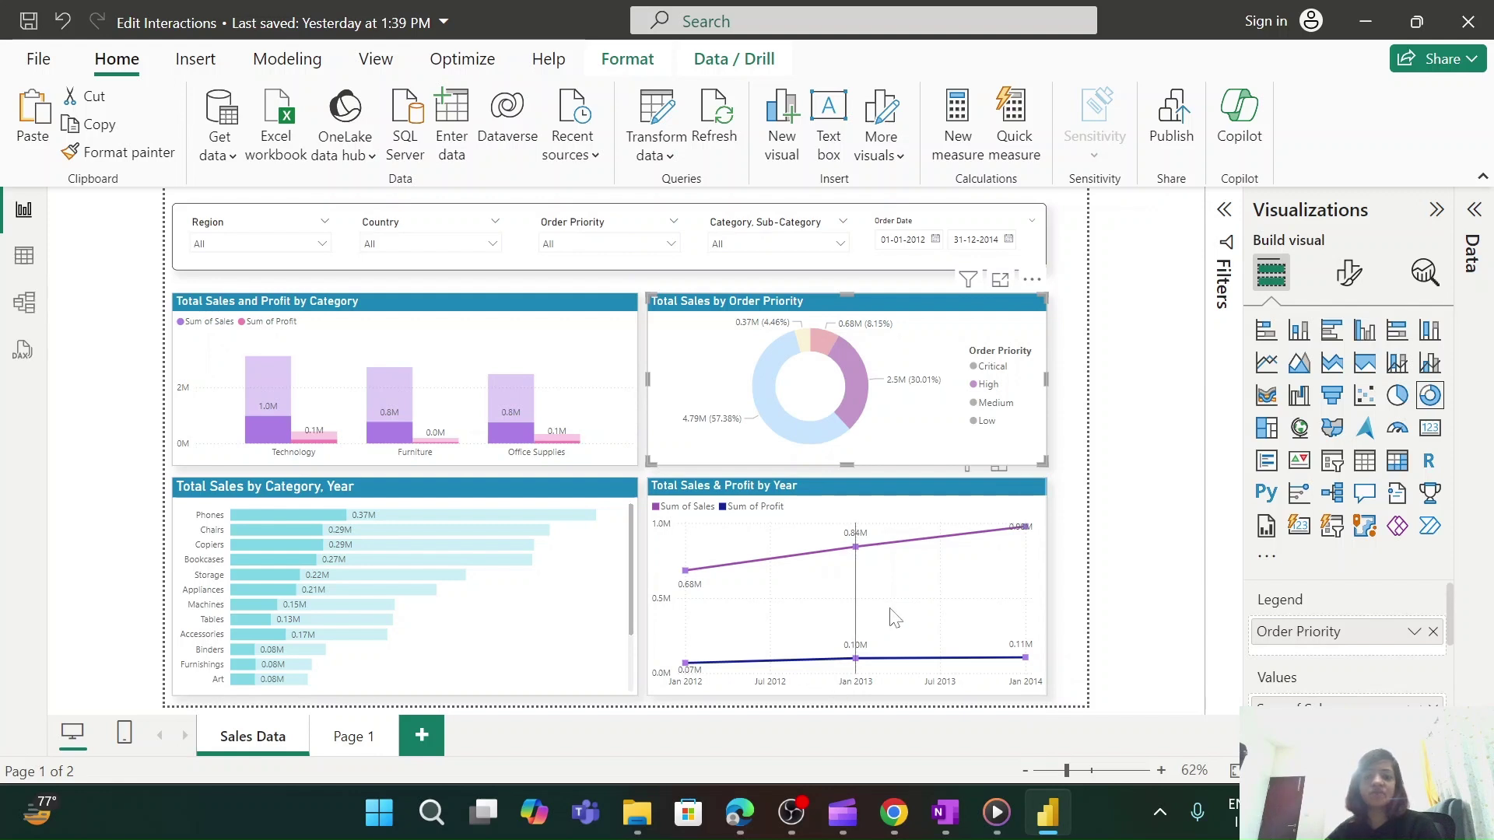
Clear the High highlight, then test and clear cross-highlights for the Technology and Storage bars
{"action": "mouse_move", "coordinate": [1027, 580]}
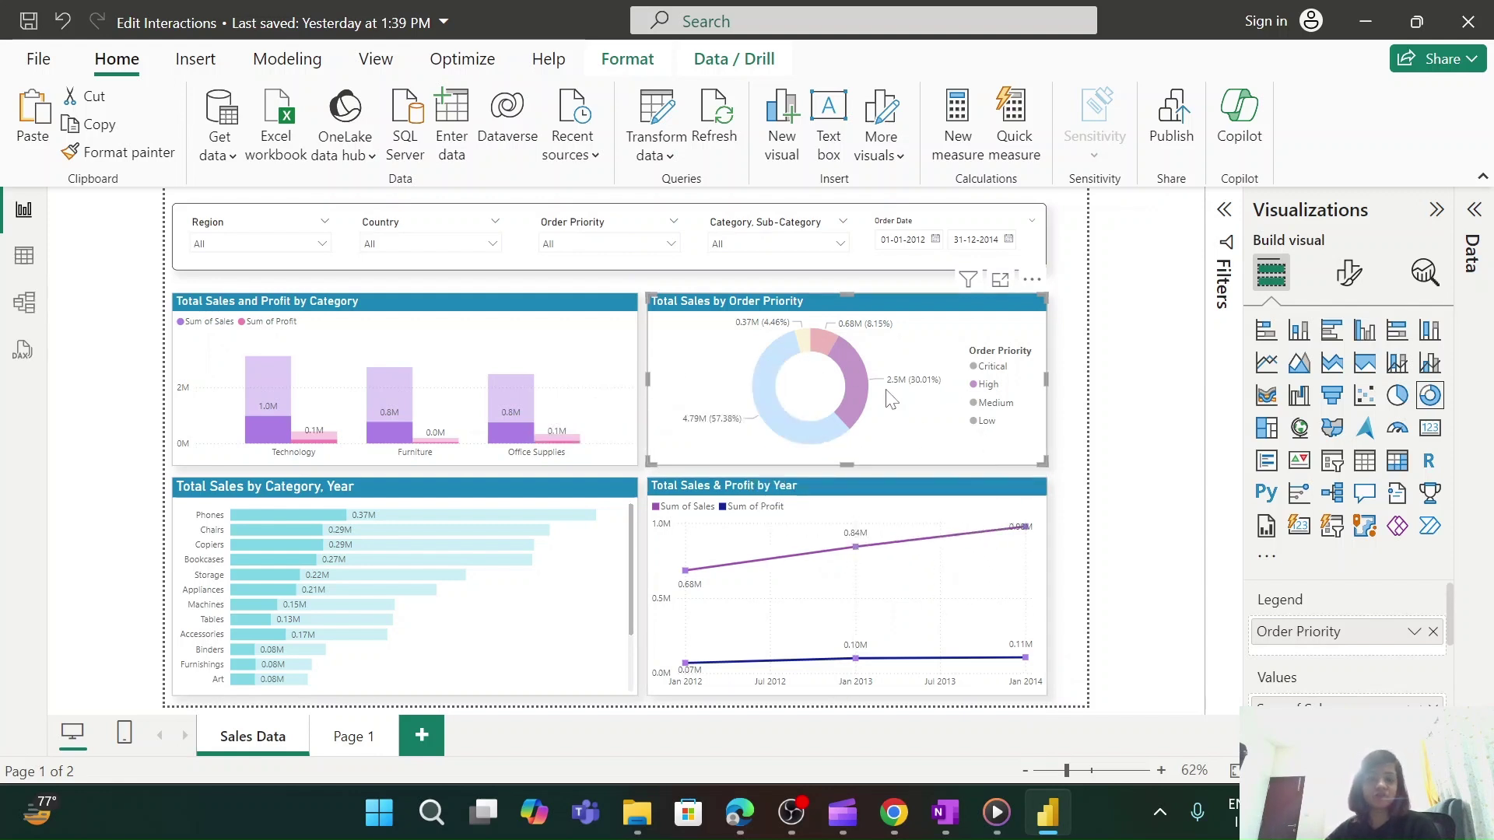
{"action": "left_click", "coordinate": [892, 400]}
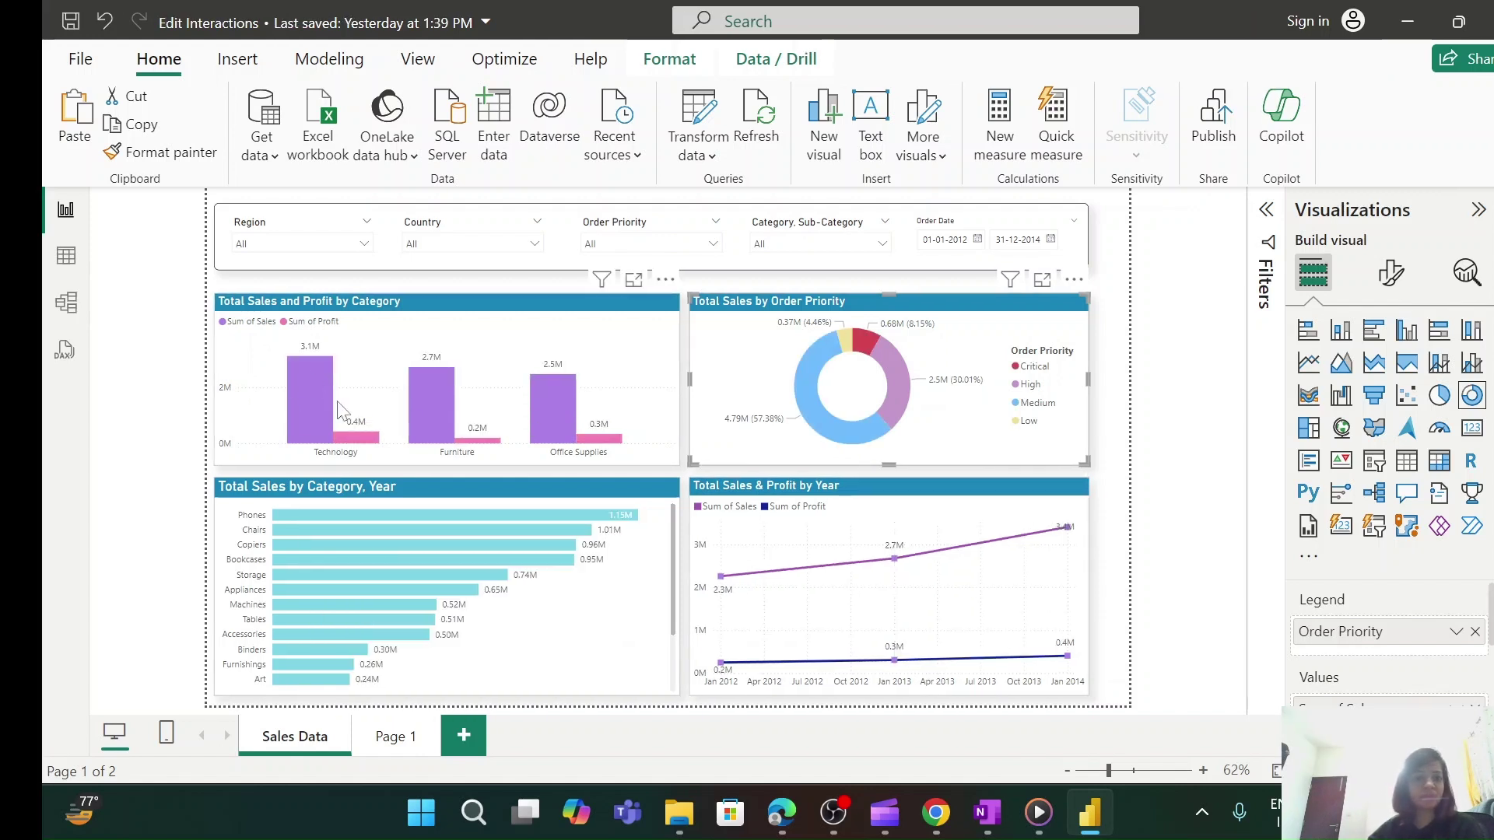
{"action": "left_click", "coordinate": [304, 395]}
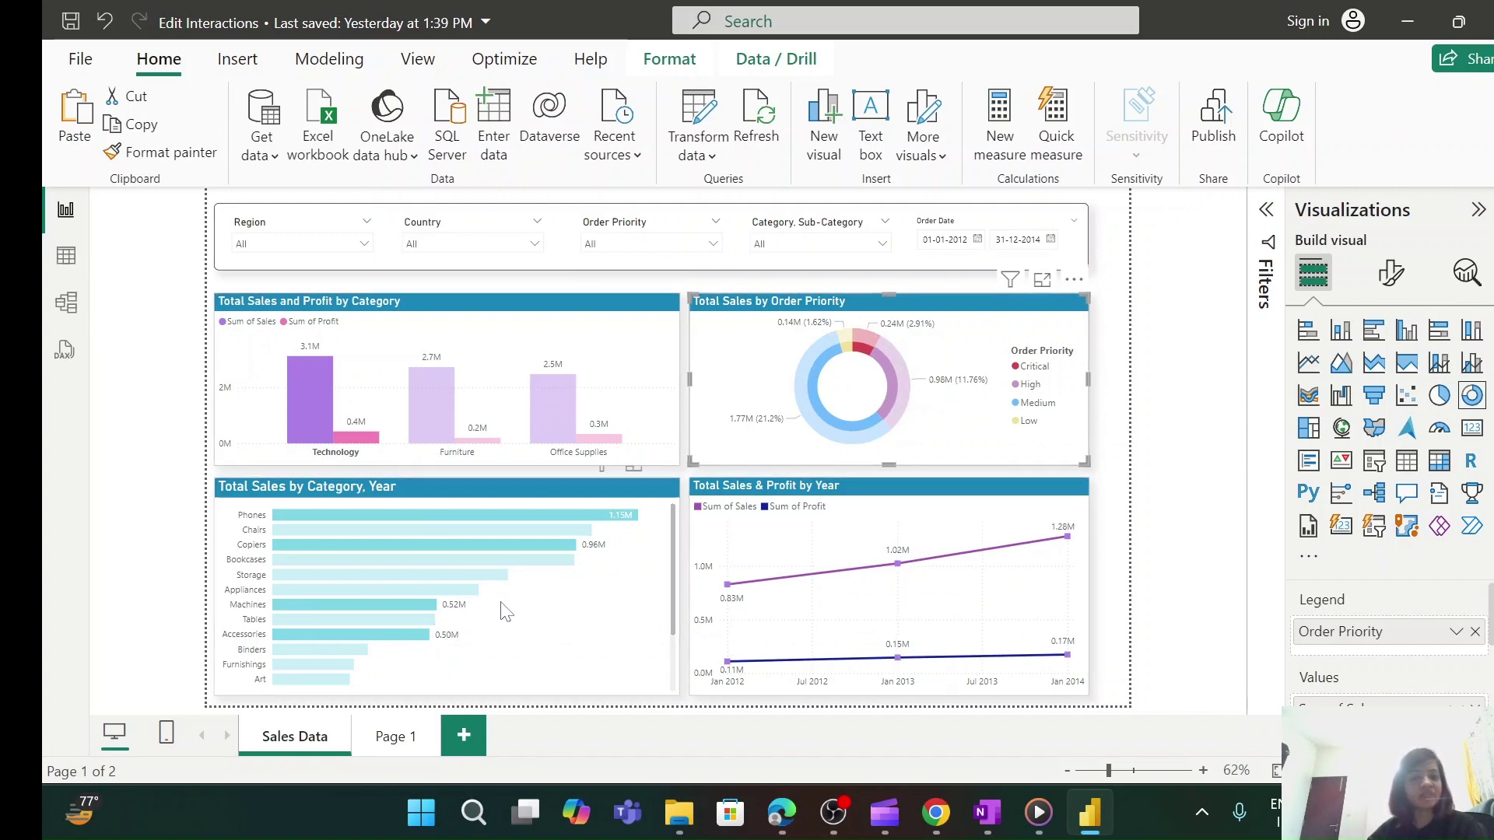
{"action": "left_click", "coordinate": [284, 584]}
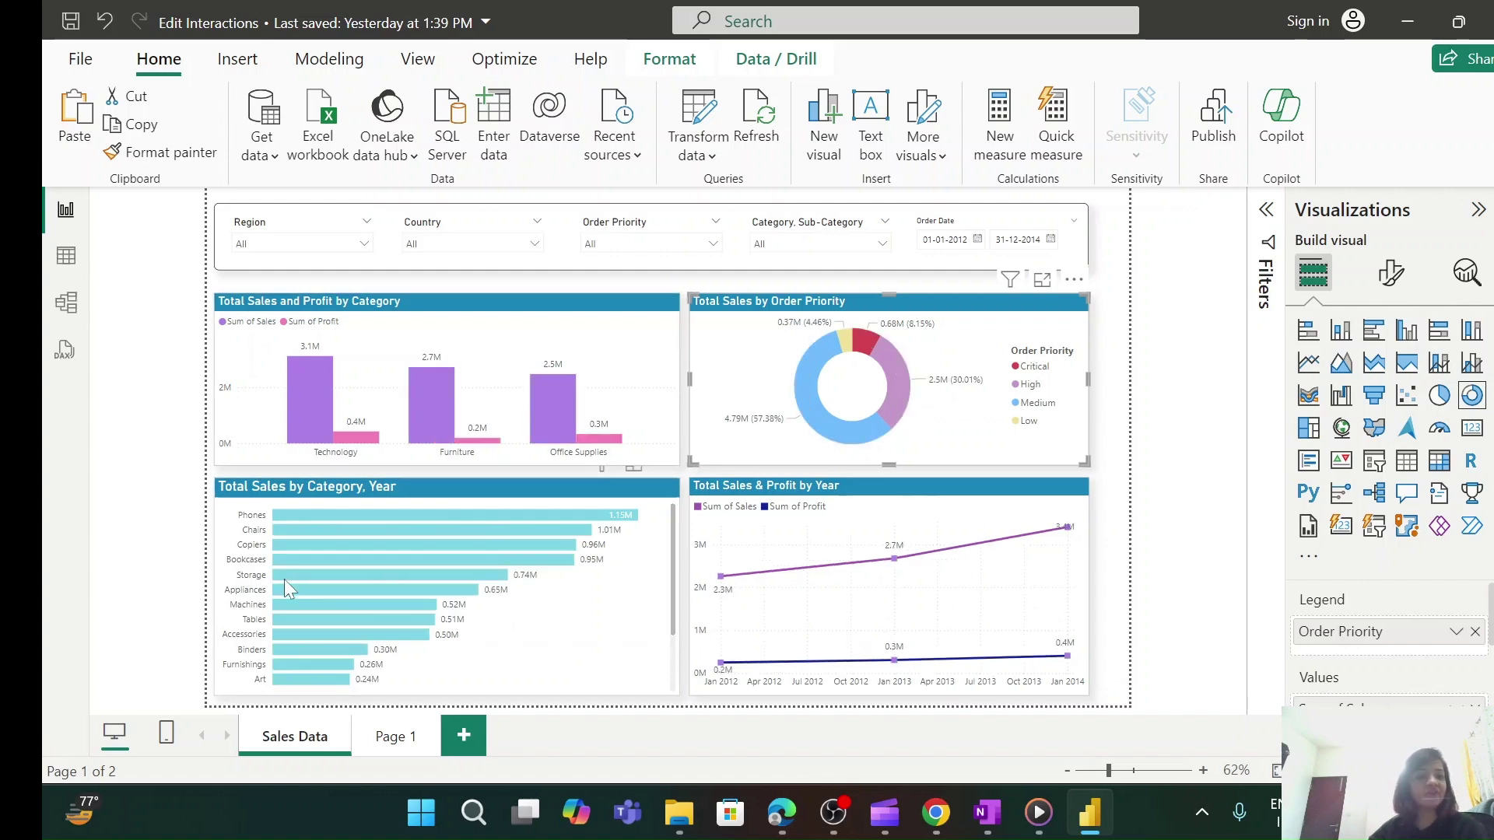
{"action": "left_click", "coordinate": [317, 580]}
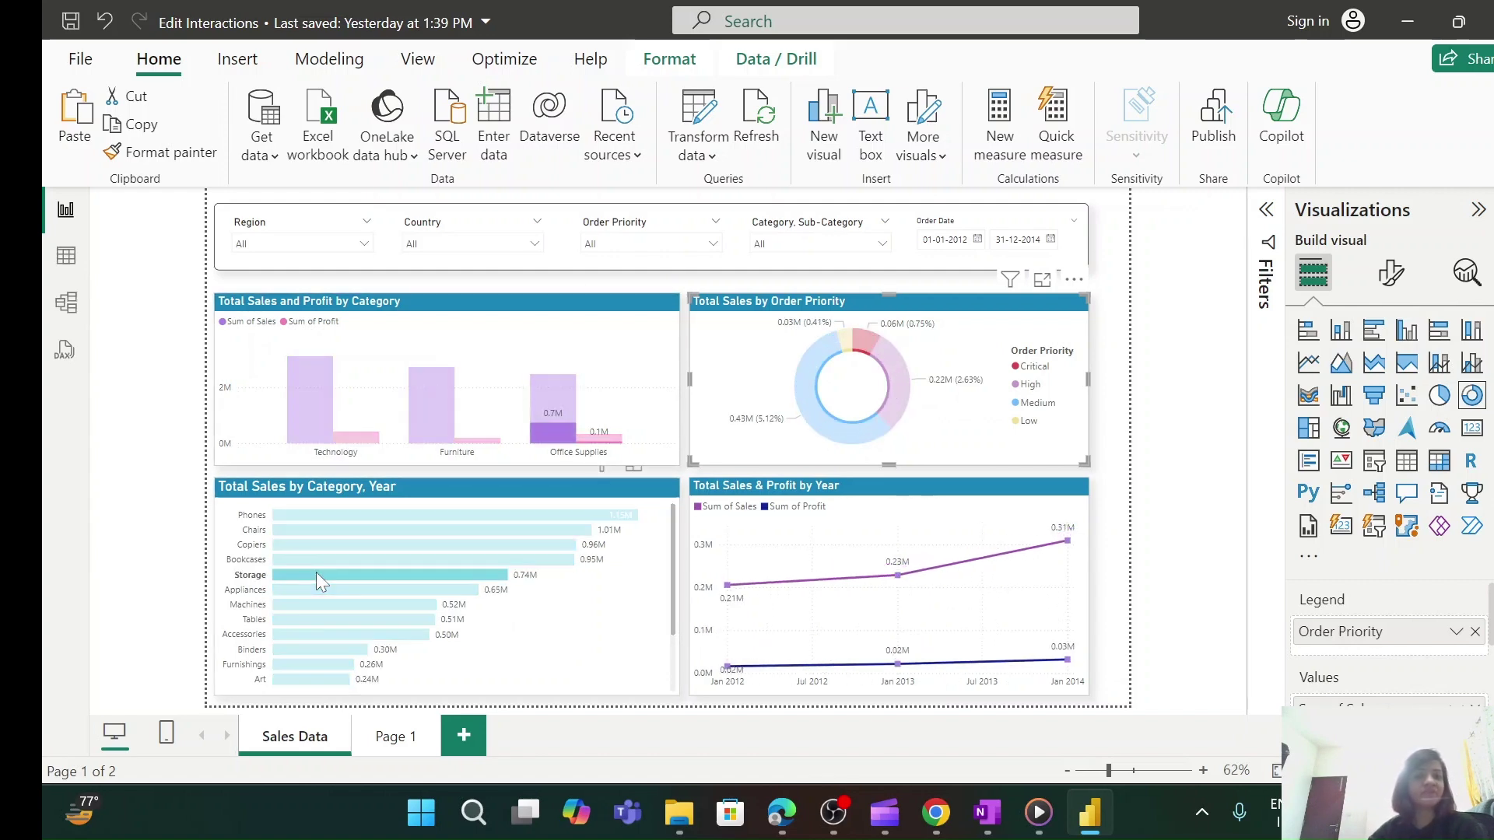
{"action": "left_click", "coordinate": [316, 574]}
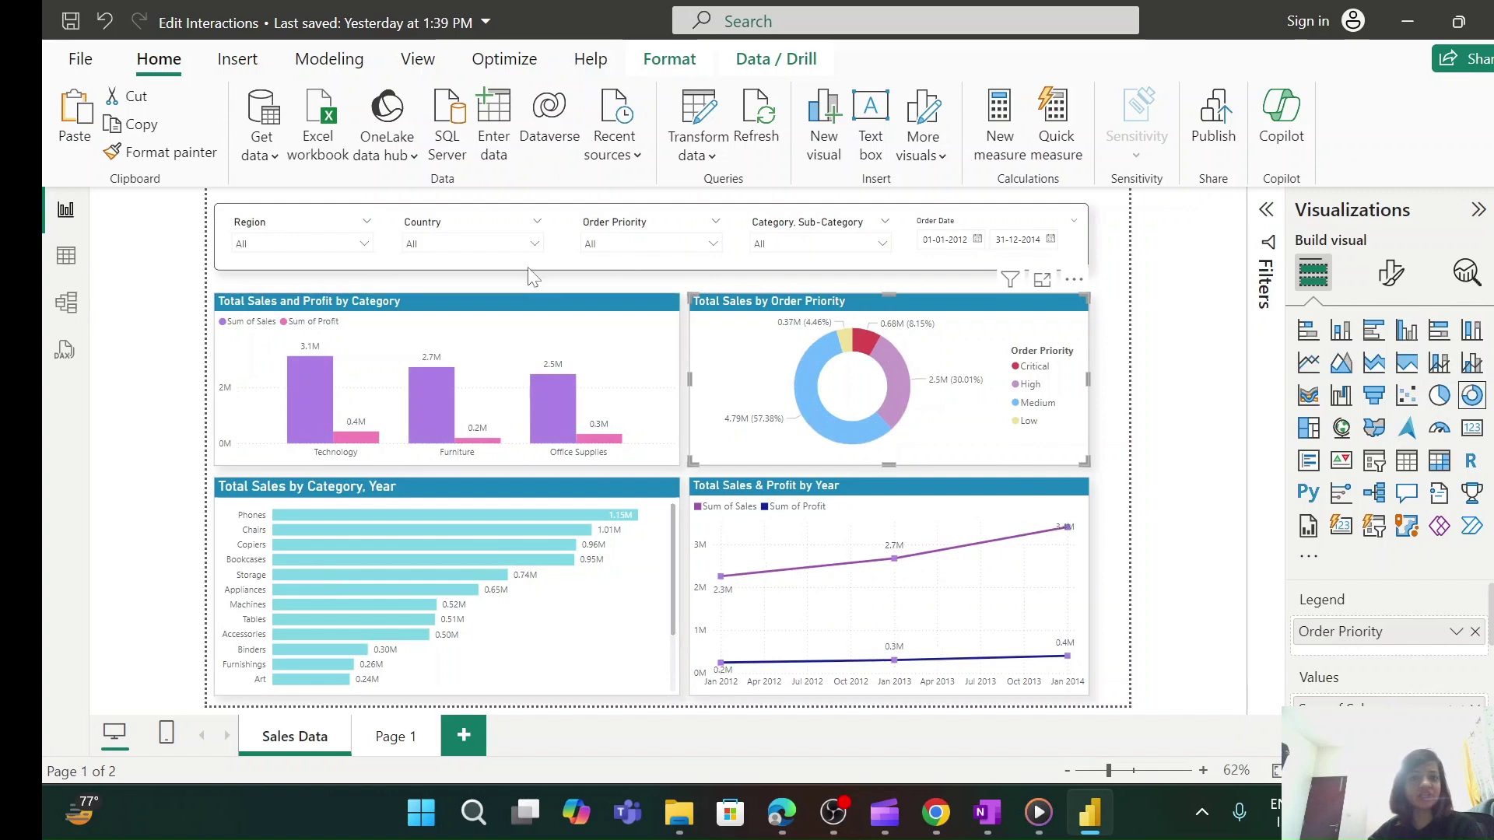
Filter the Order Priority slicer to Critical, then return it to All and deselect
{"action": "left_click", "coordinate": [650, 243]}
{"action": "left_click", "coordinate": [595, 265]}
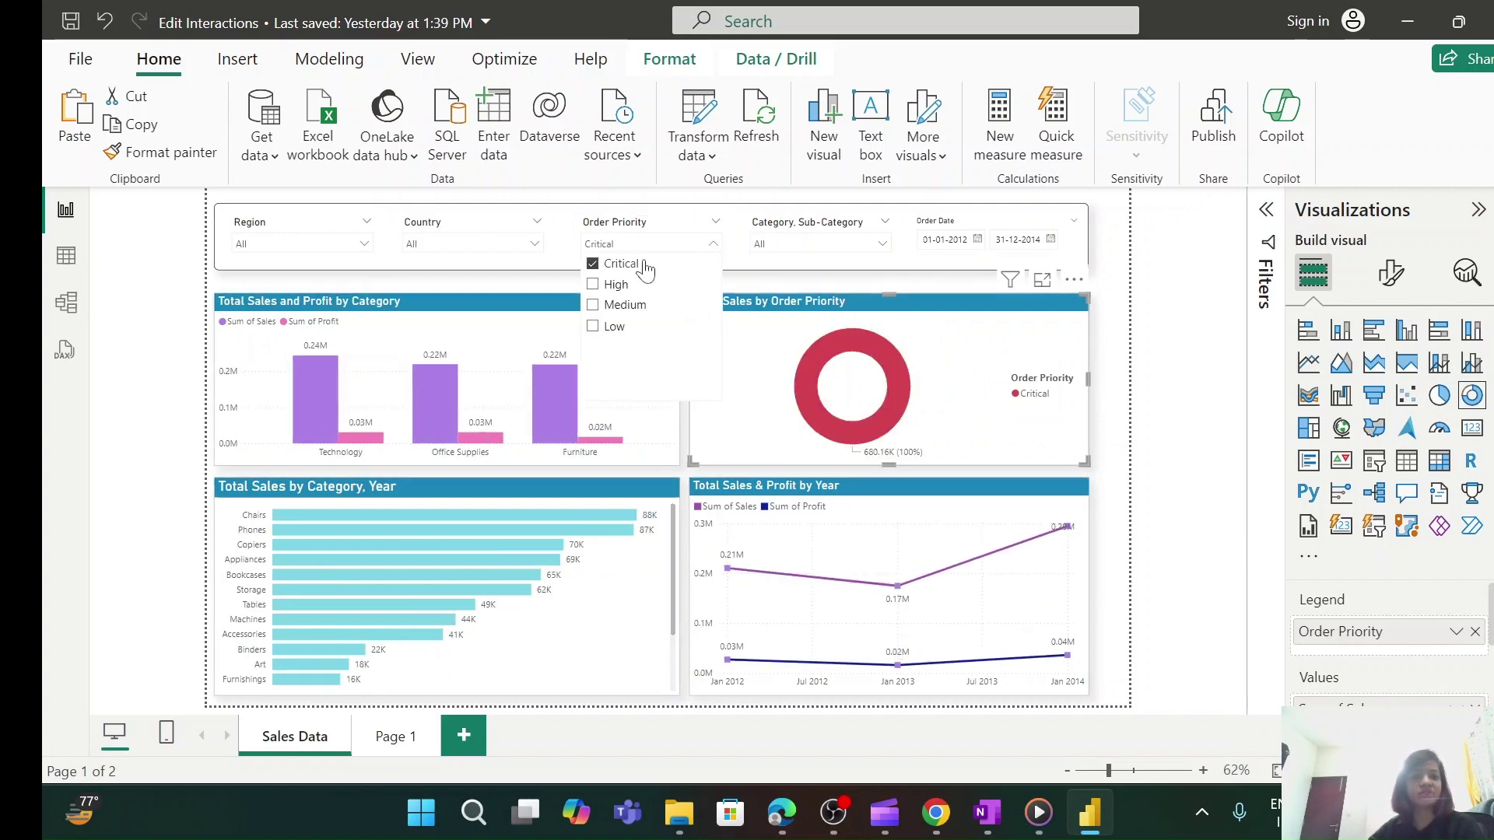
{"action": "left_click", "coordinate": [594, 263]}
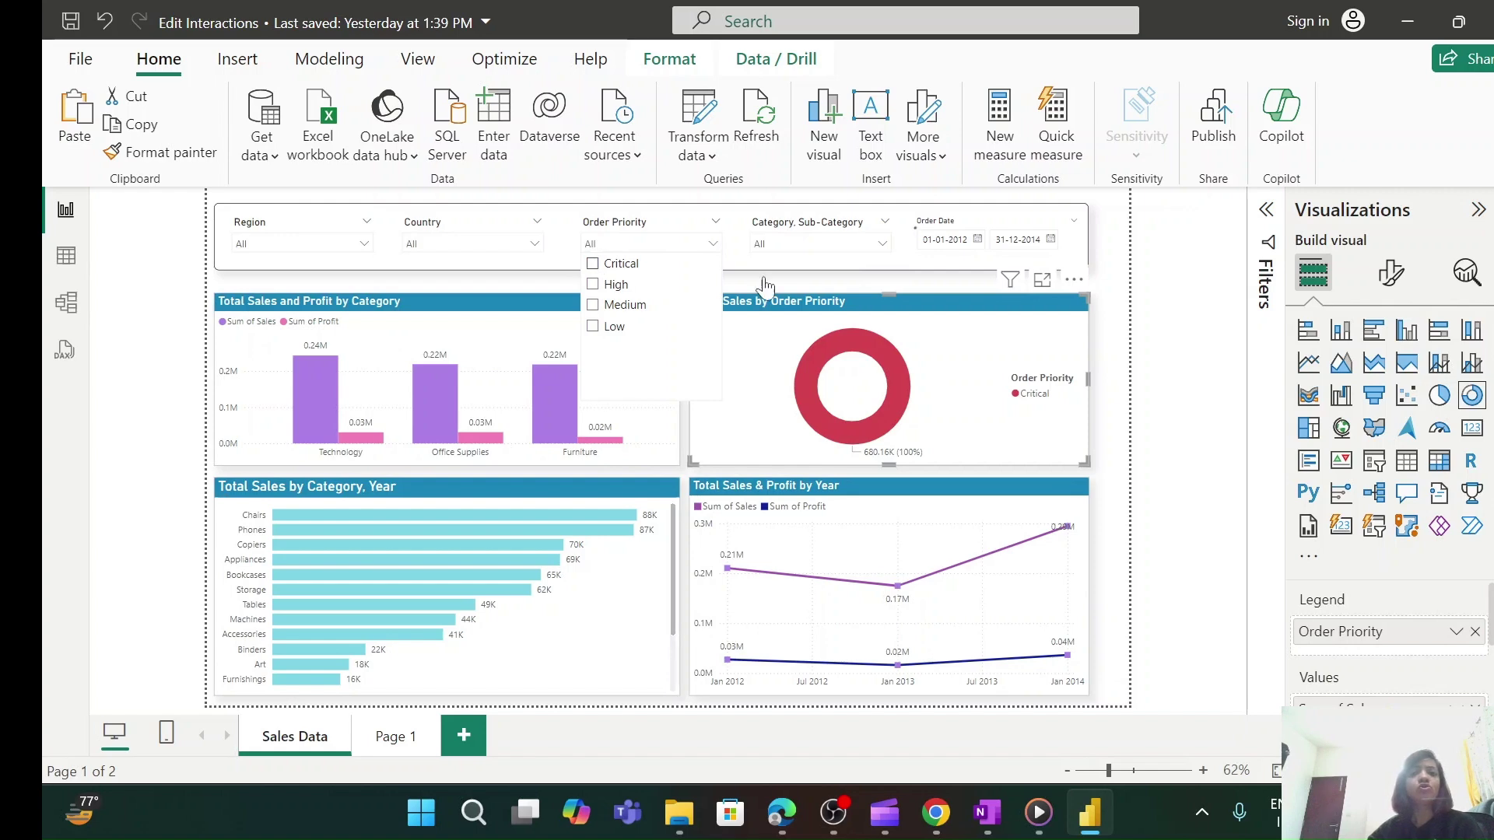
{"action": "left_click", "coordinate": [1117, 331]}
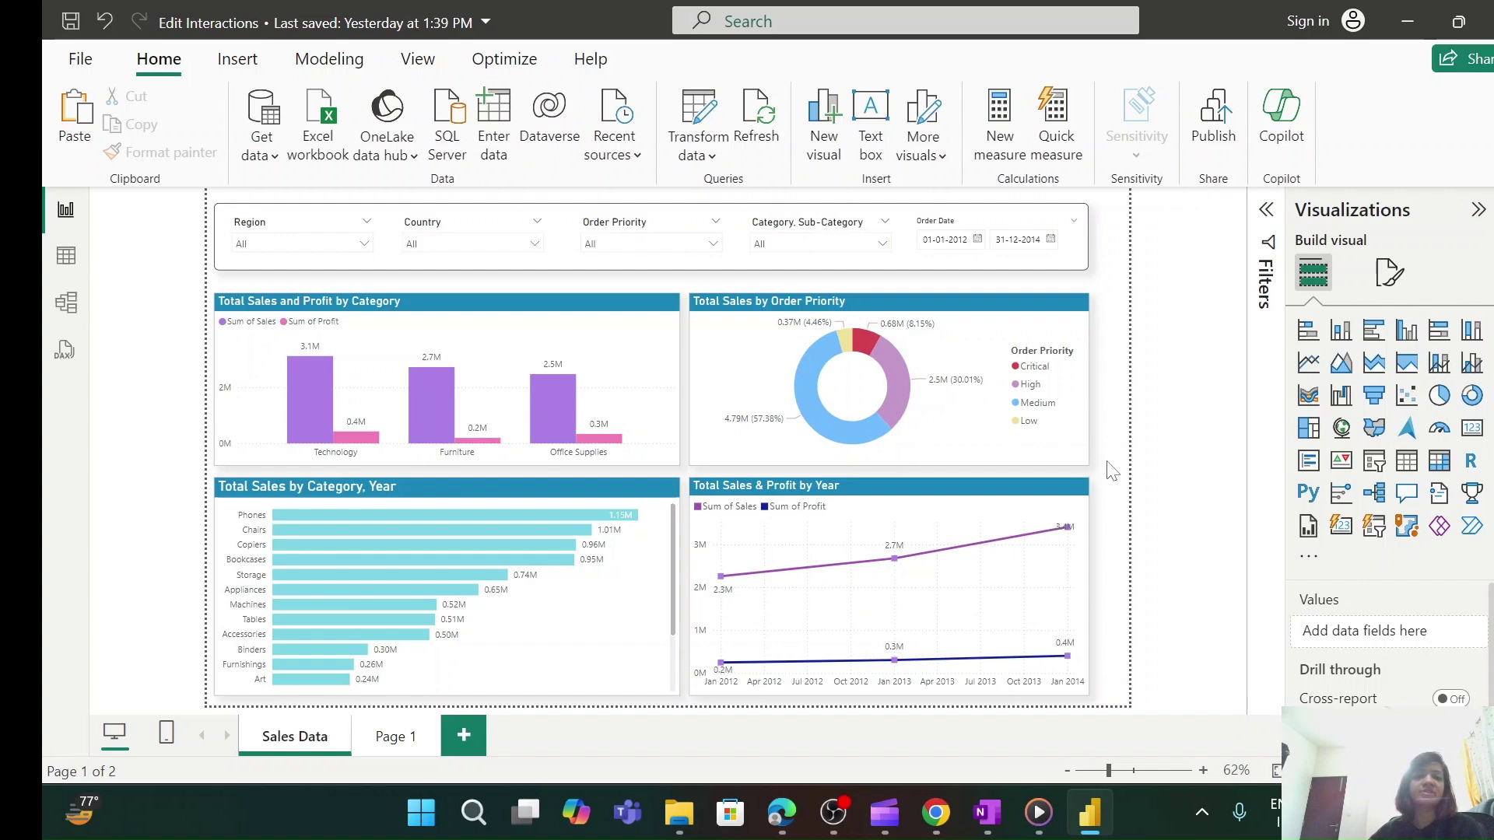
Filter every visual to Critical in the Order Priority slicer and close the list
{"action": "left_click", "coordinate": [710, 249]}
{"action": "left_click", "coordinate": [594, 267]}
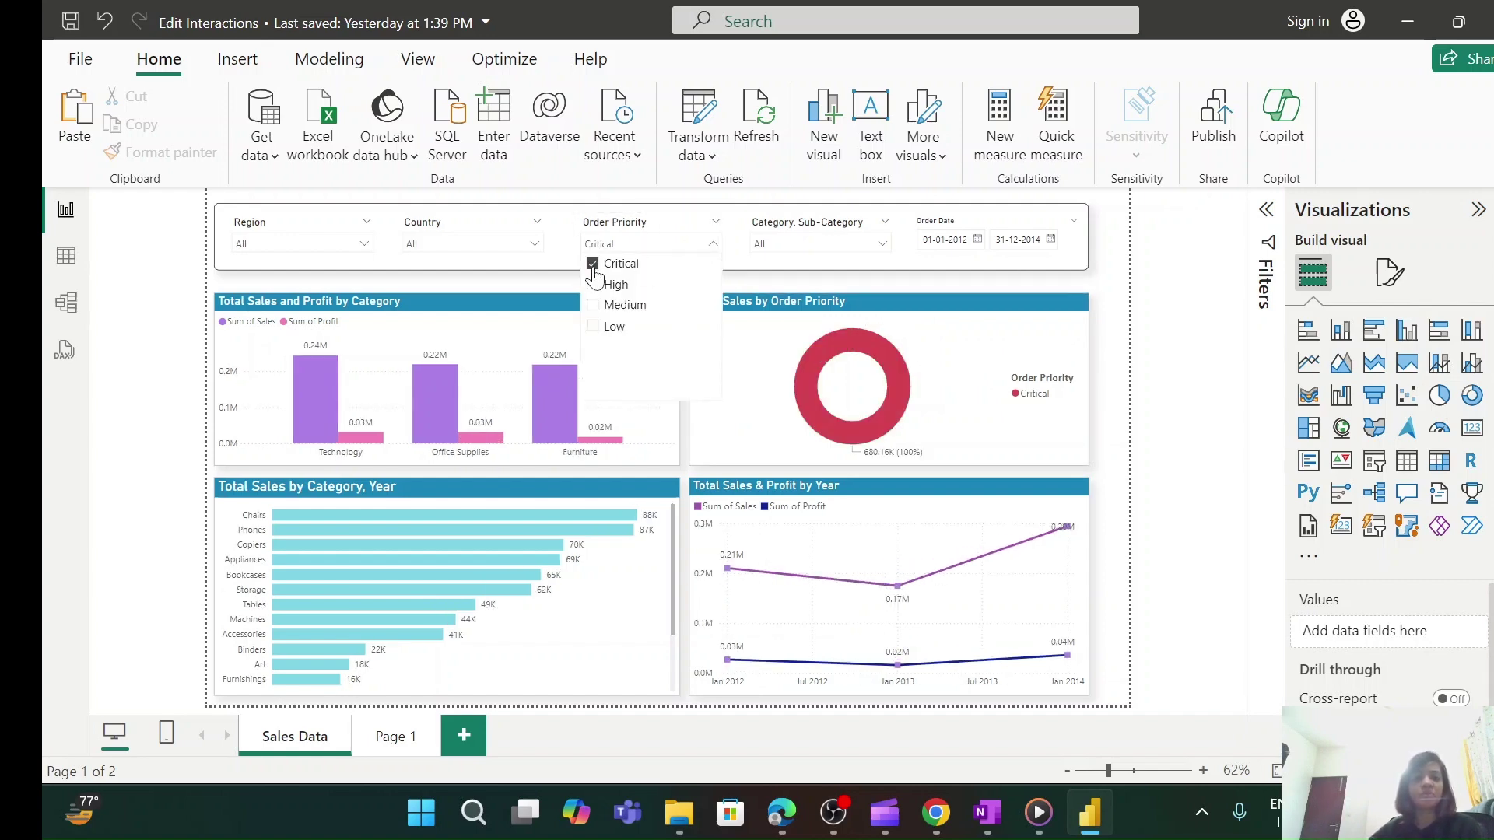
{"action": "left_click", "coordinate": [1054, 411]}
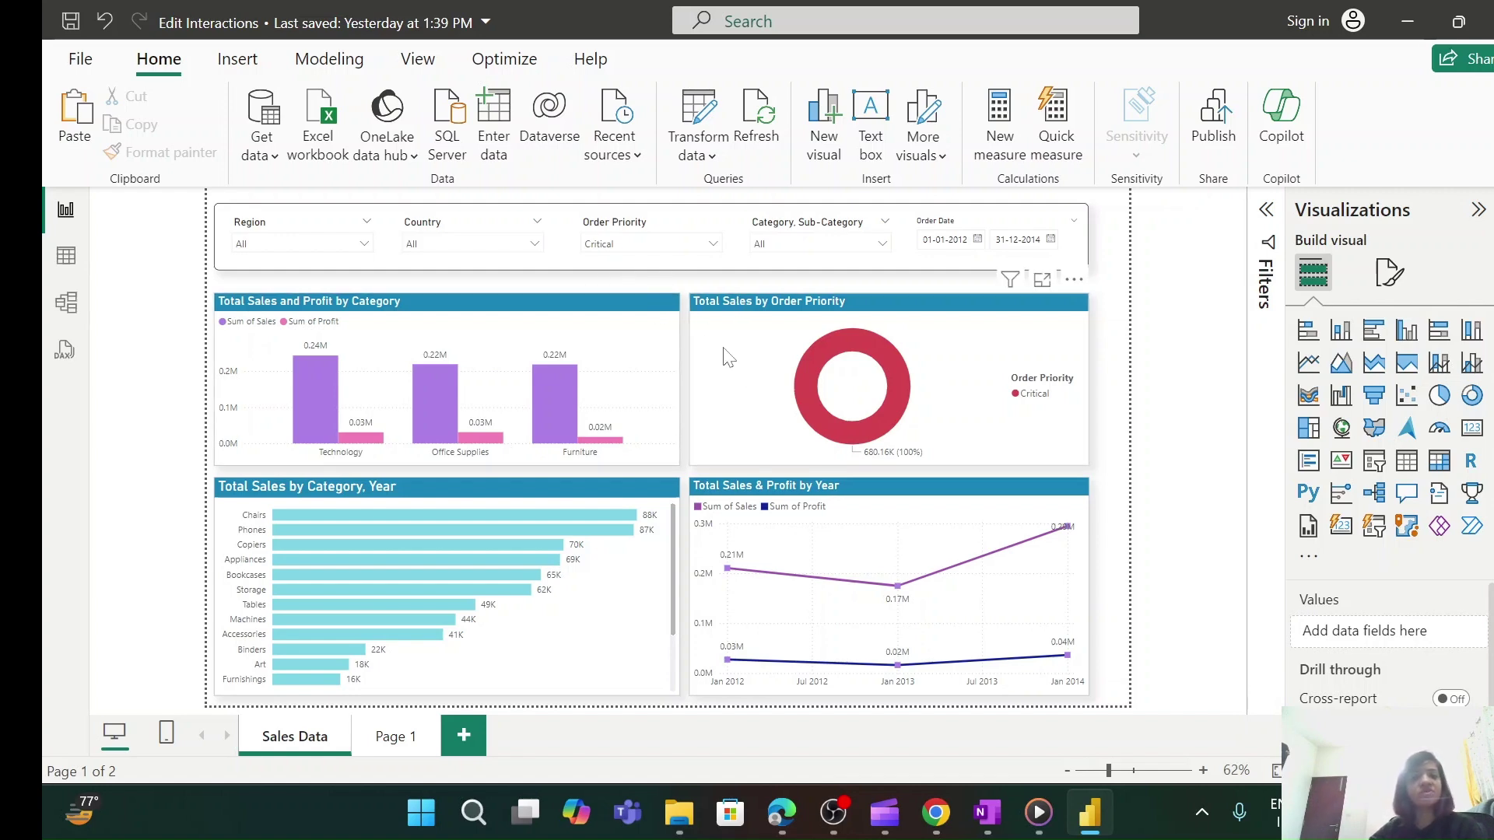
Return the Order Priority slicer to All and cross-highlight the charts by Medium priority
{"action": "left_click", "coordinate": [712, 244]}
{"action": "left_click", "coordinate": [600, 262]}
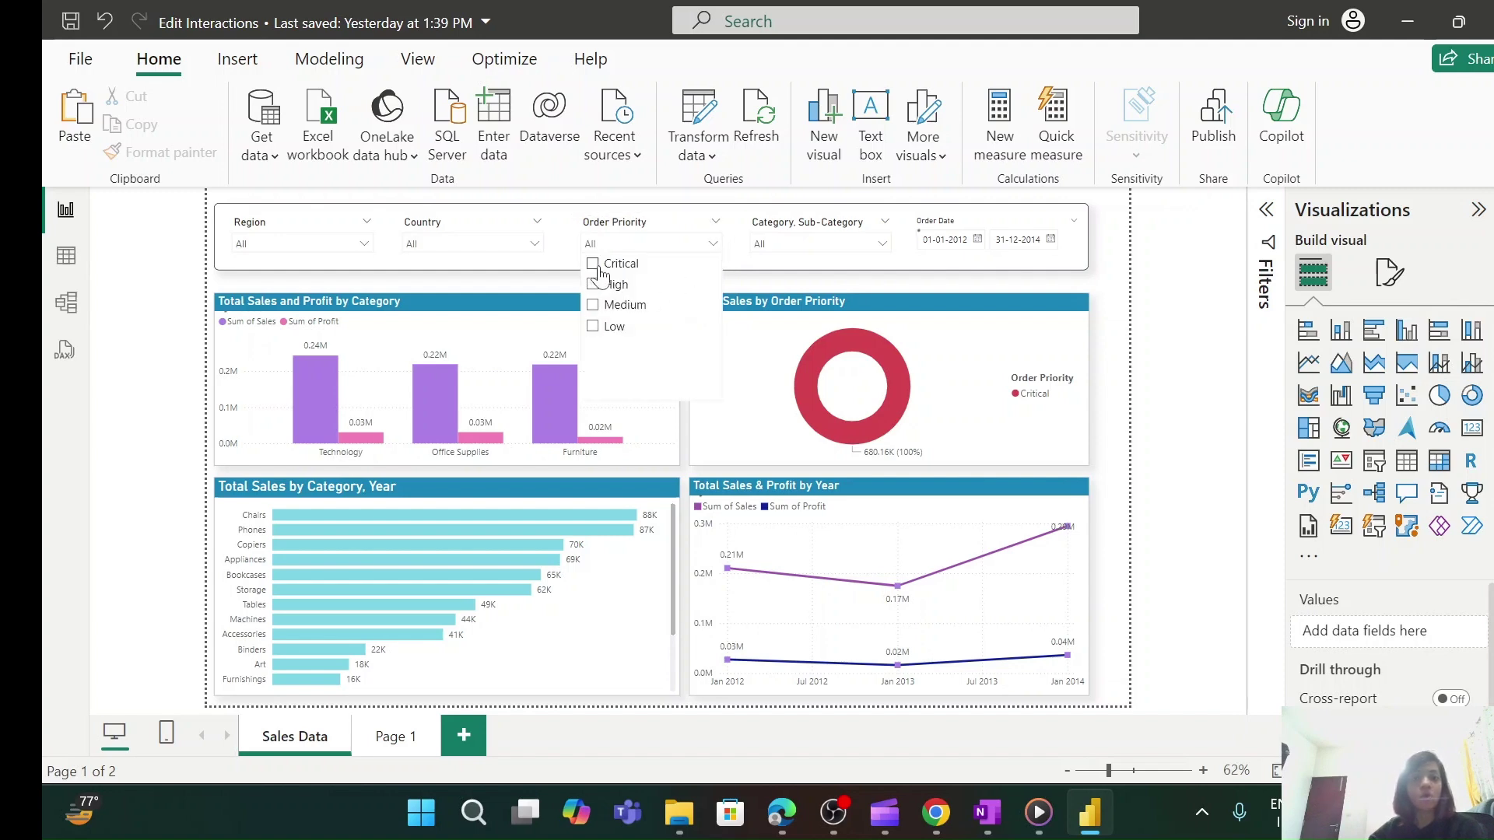
{"action": "left_click", "coordinate": [965, 363]}
{"action": "left_click", "coordinate": [814, 363]}
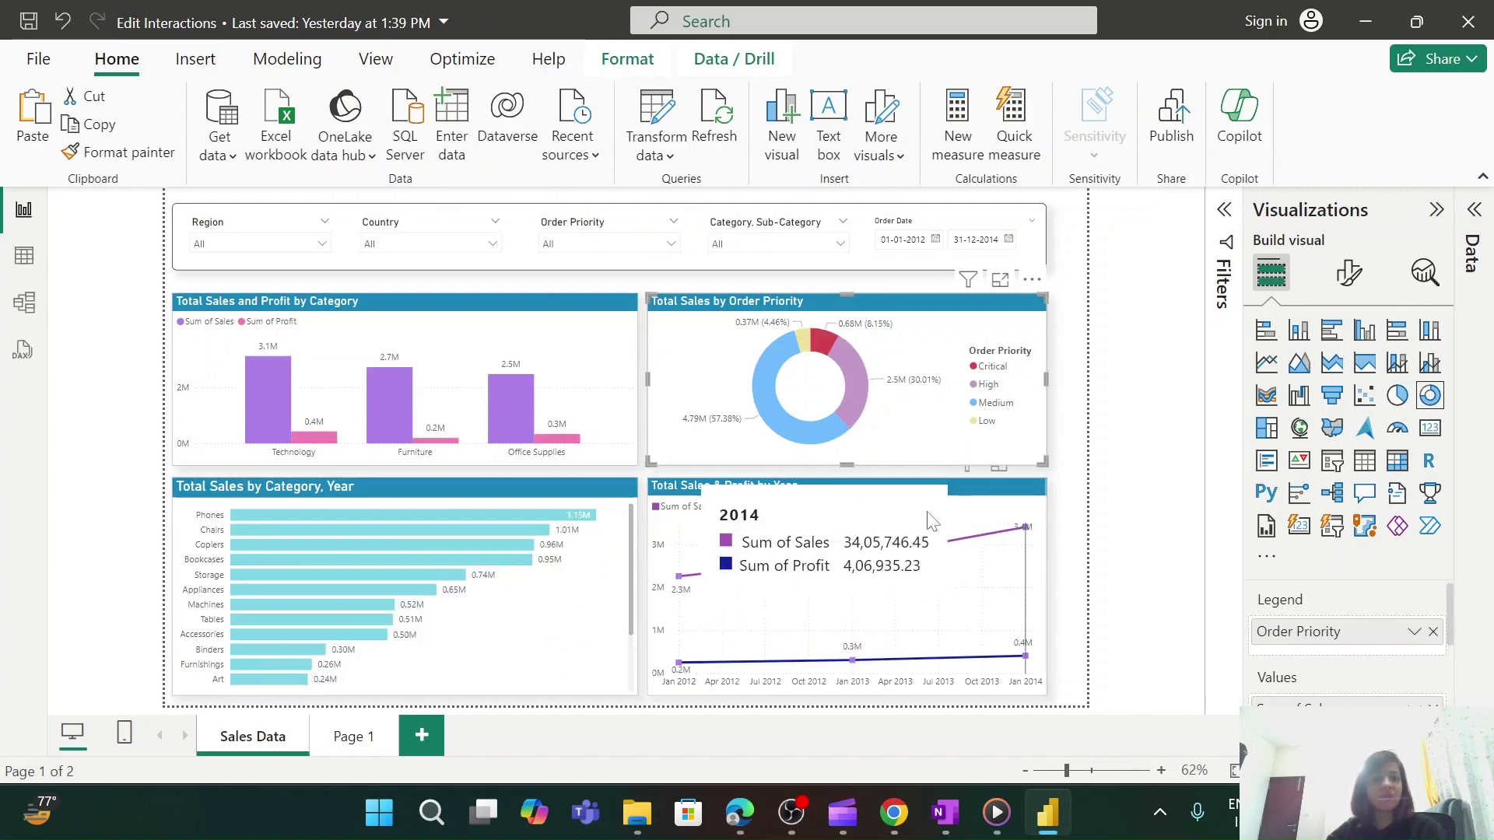
Test and clear the Technology bar cross-highlight, then switch to the View ribbon
{"action": "left_click", "coordinate": [310, 382]}
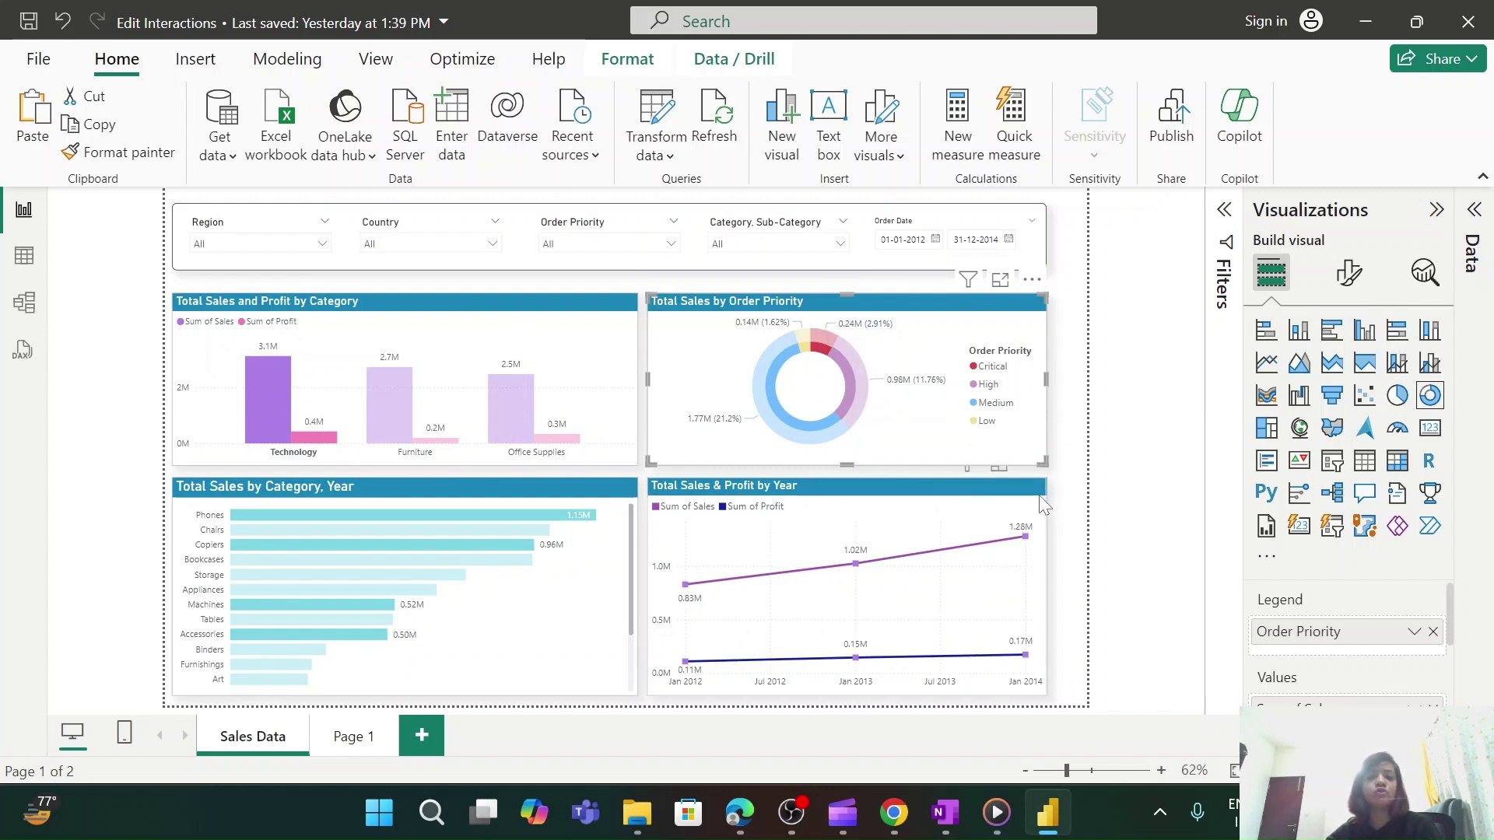
{"action": "left_click", "coordinate": [262, 411]}
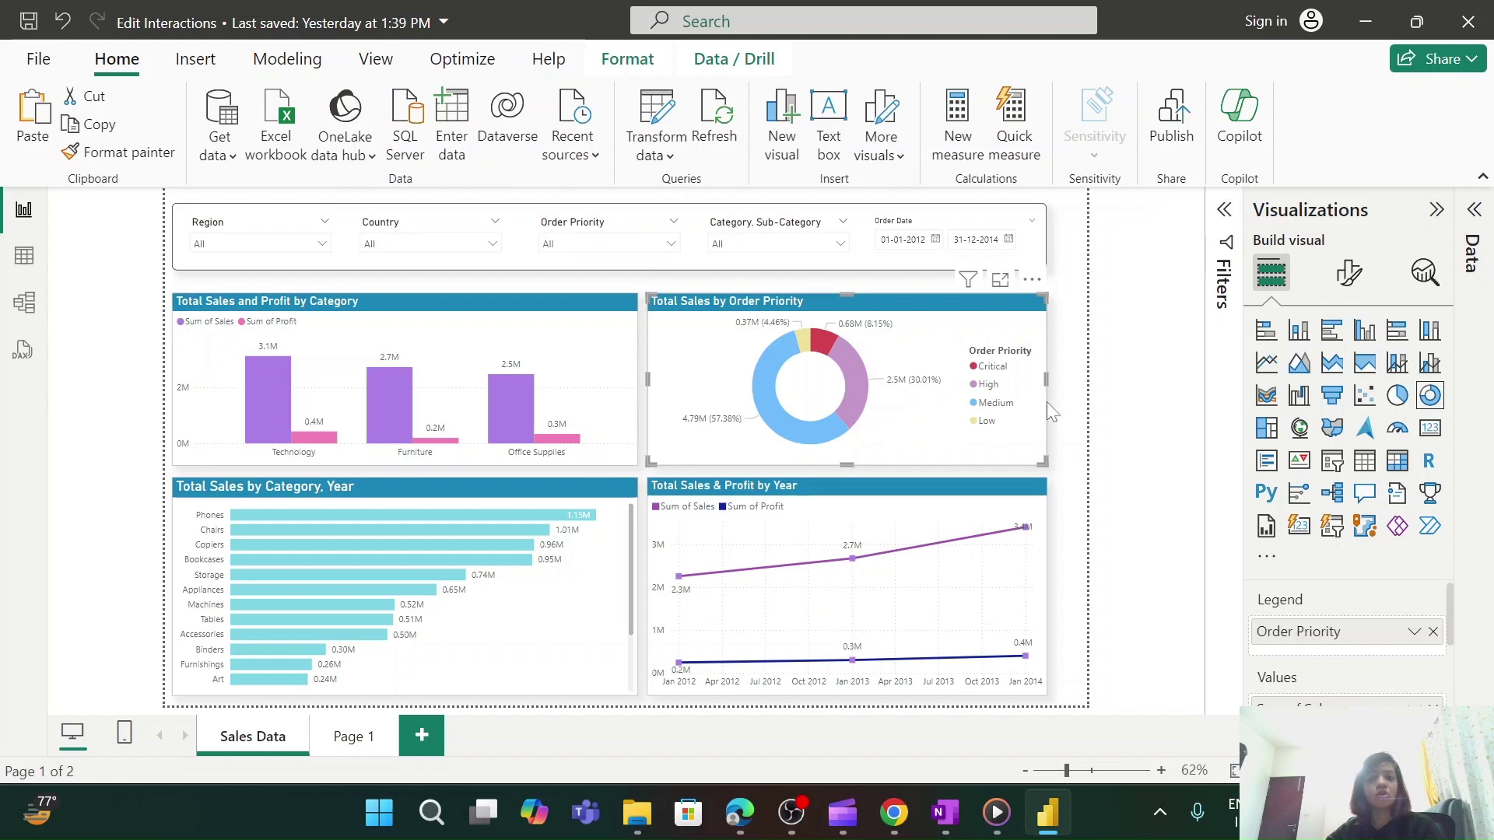
{"action": "left_click", "coordinate": [376, 59]}
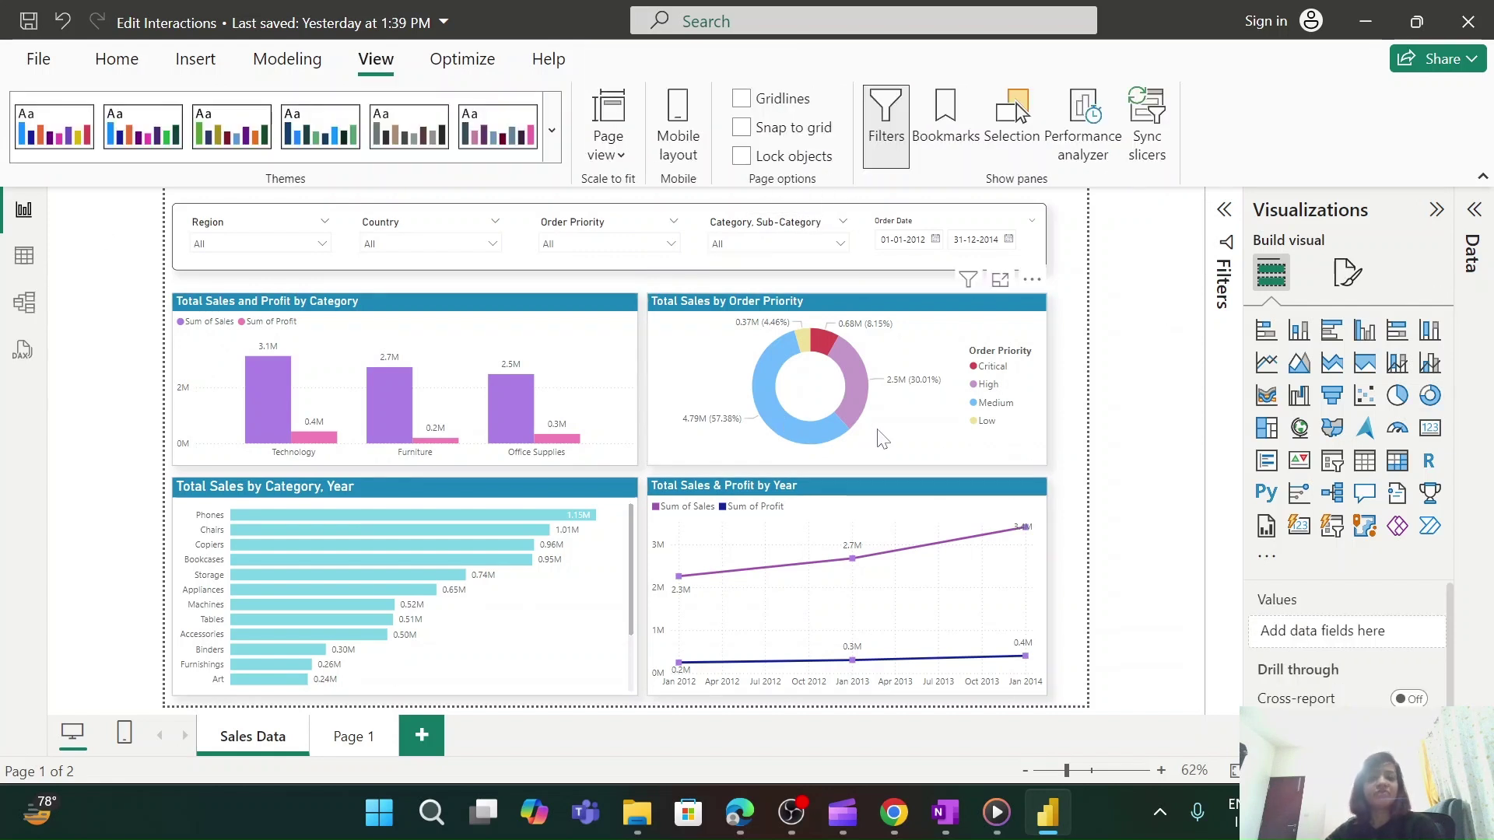
Select the Order Priority slicer and turn on Edit interactions from the Format ribbon
{"action": "left_click", "coordinate": [559, 227]}
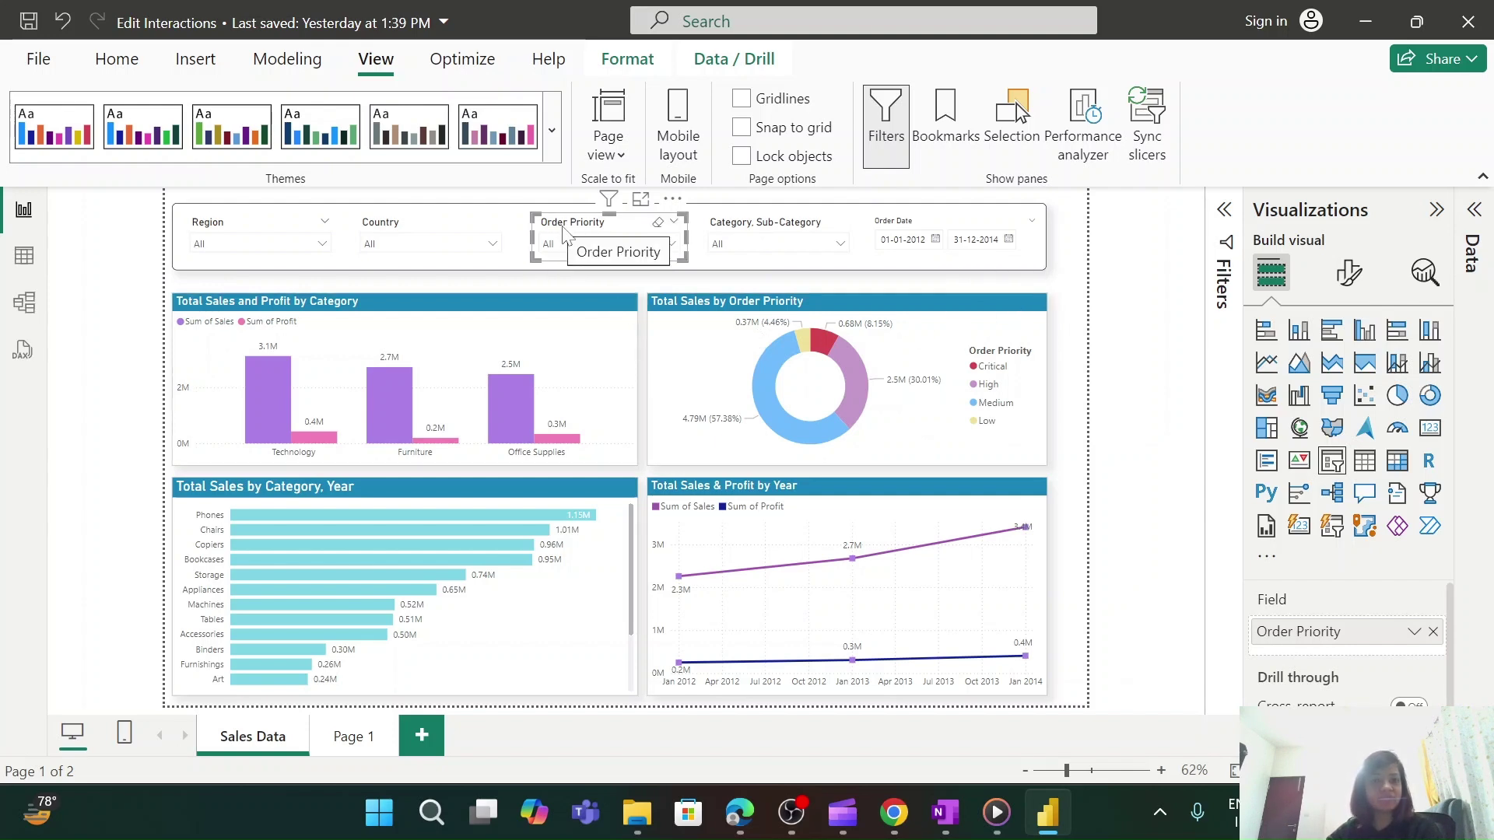
{"action": "left_click", "coordinate": [627, 59]}
{"action": "left_click", "coordinate": [46, 123]}
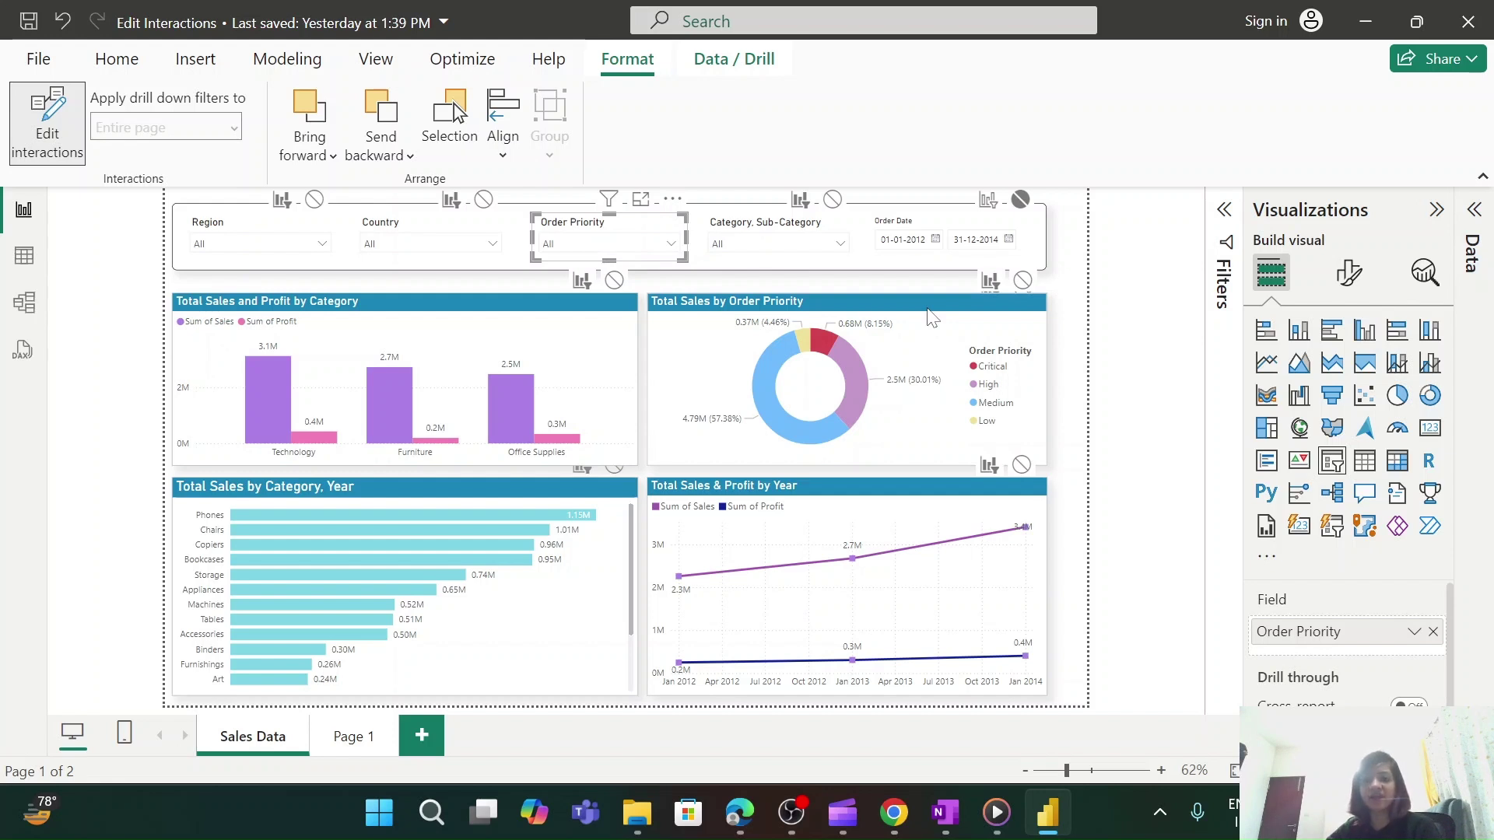
Stop the slicer filtering the donut, exit Edit interactions, and test Critical before restoring All
{"action": "left_click", "coordinate": [1023, 281]}
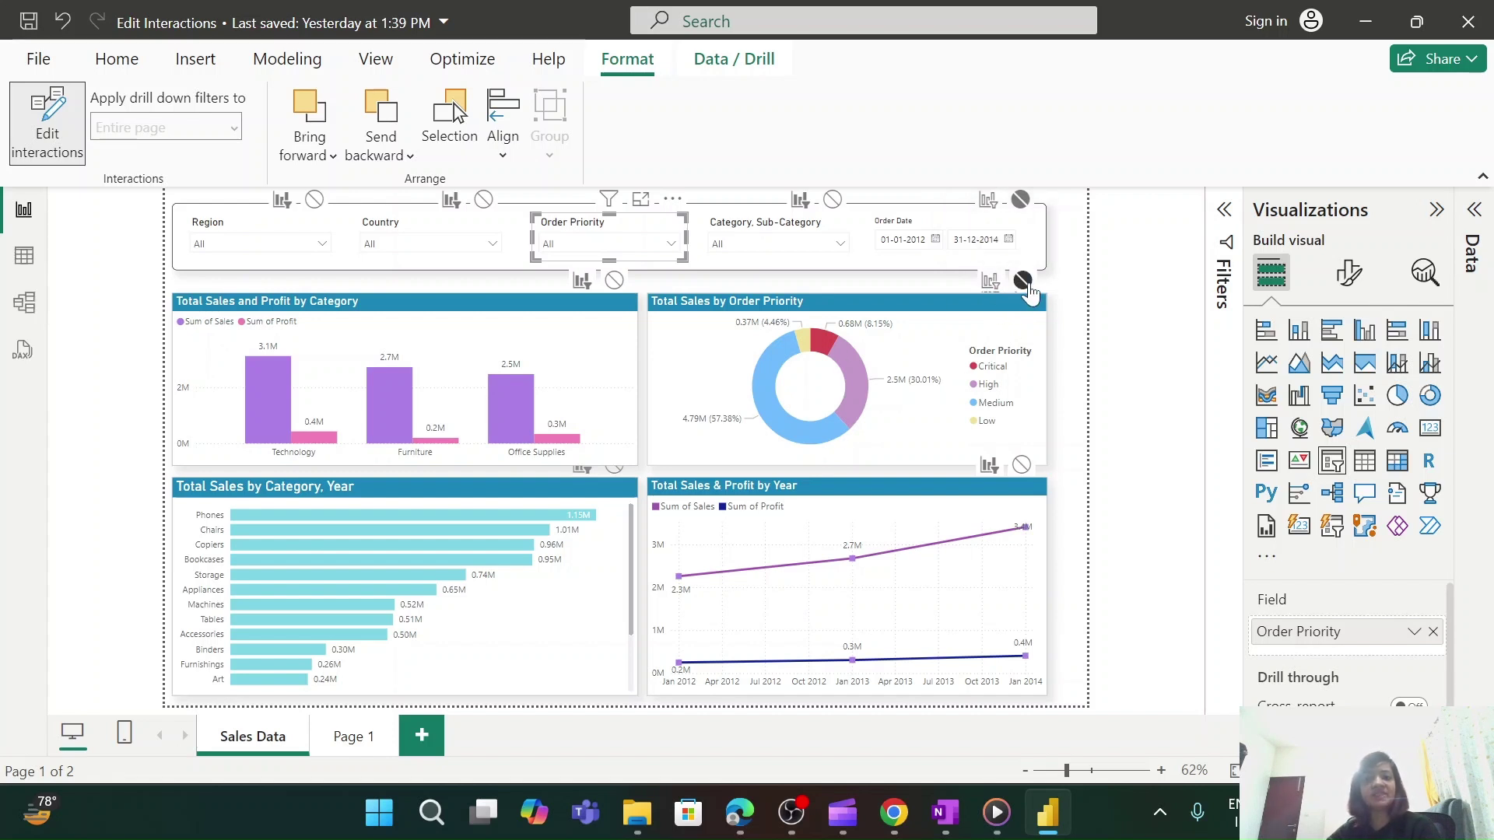
{"action": "left_click", "coordinate": [45, 154]}
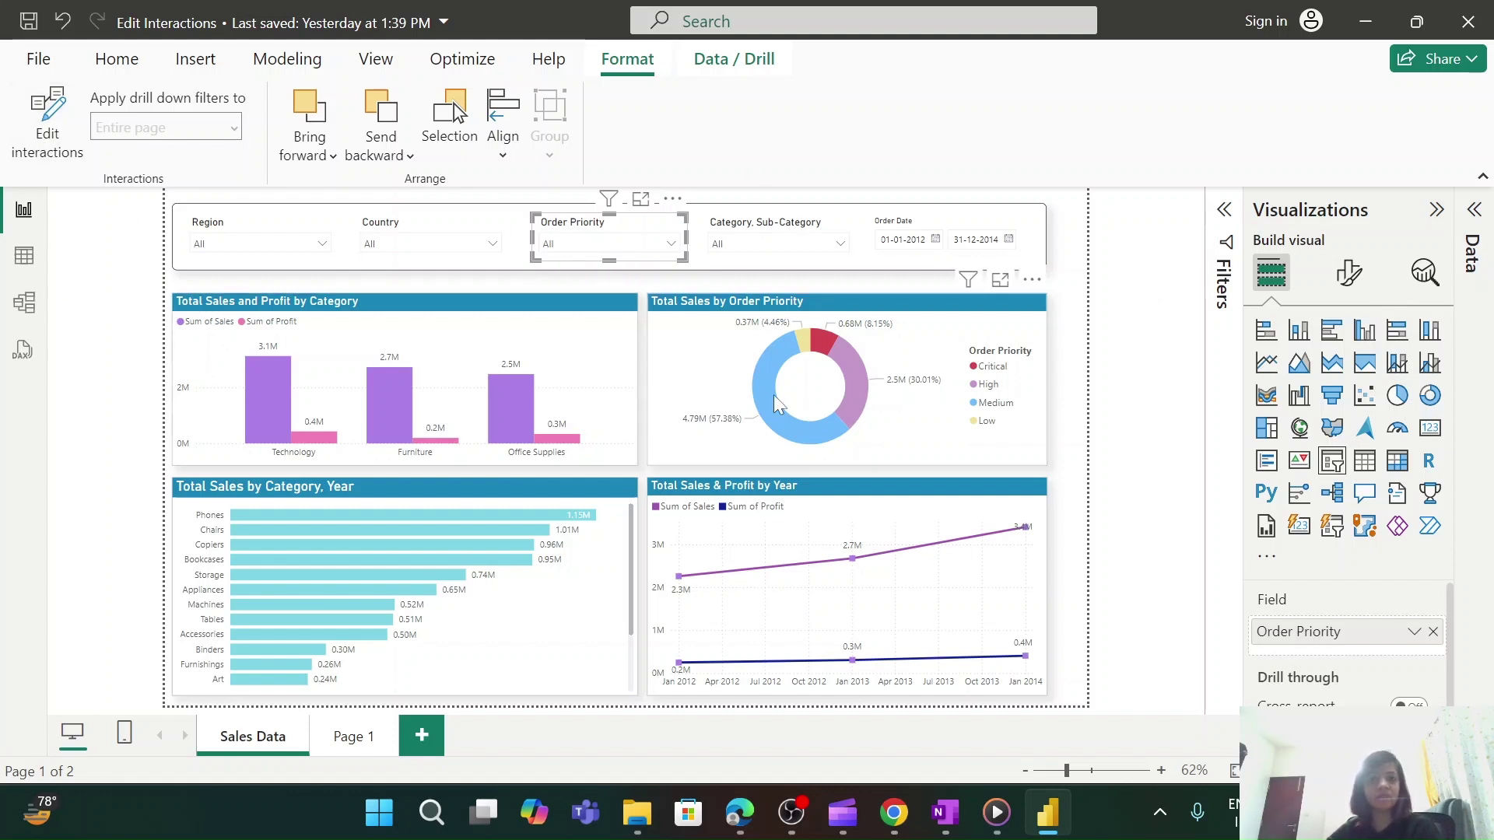
{"action": "left_click", "coordinate": [671, 244]}
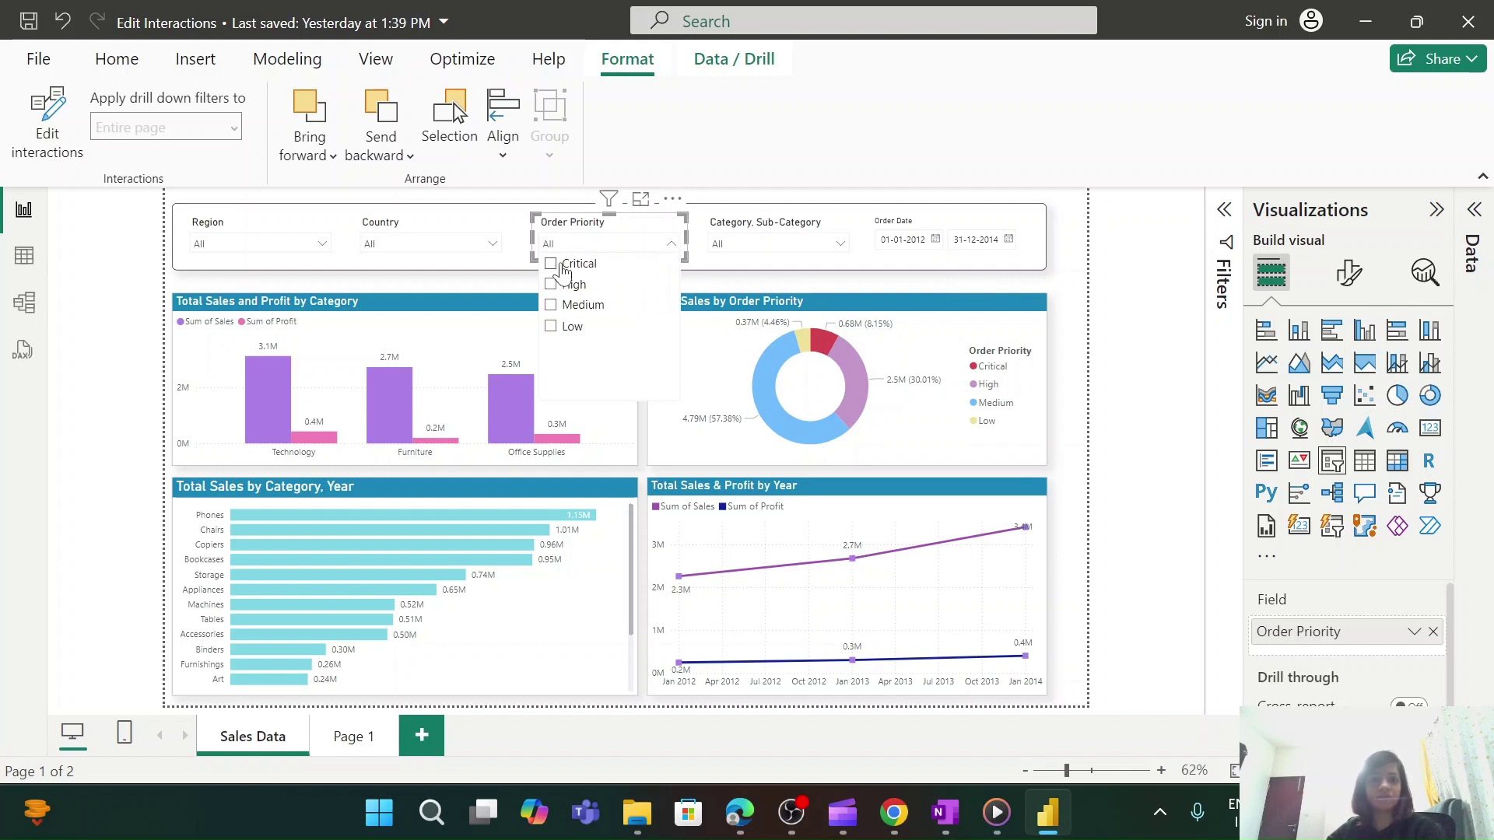
{"action": "left_click", "coordinate": [551, 264]}
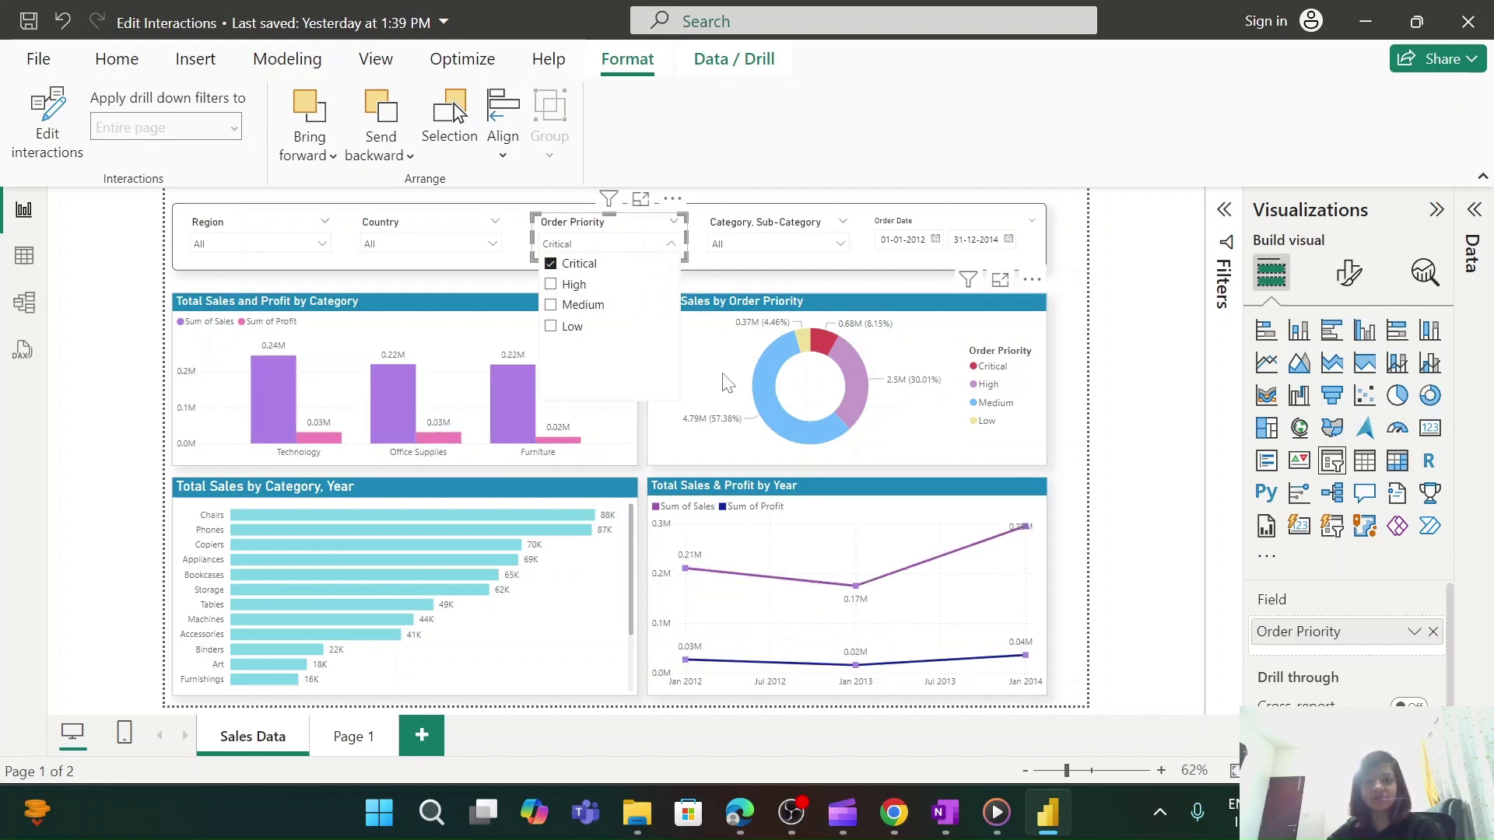
{"action": "left_click", "coordinate": [551, 267]}
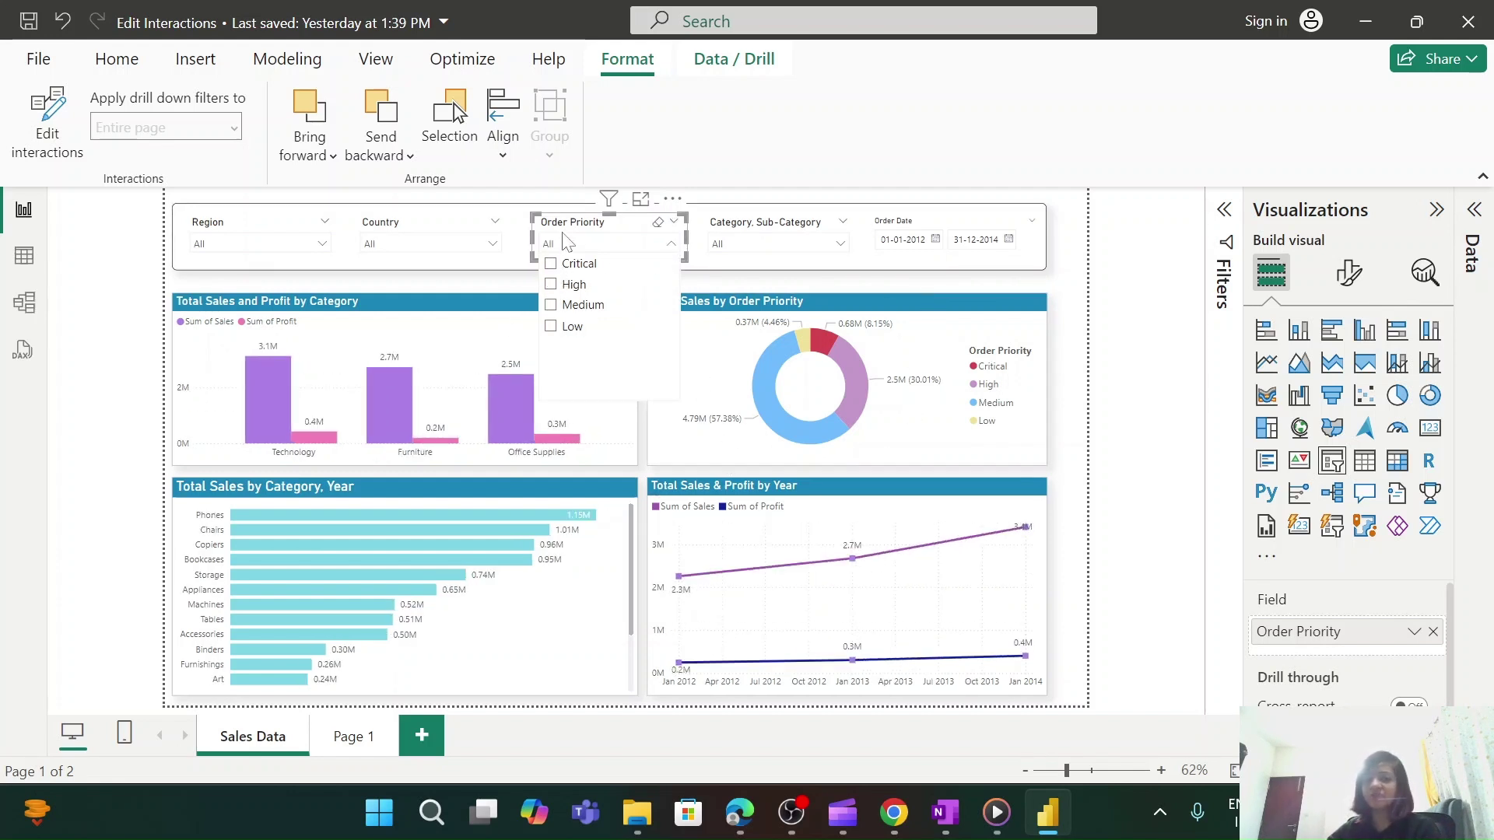
{"action": "left_click", "coordinate": [572, 237]}
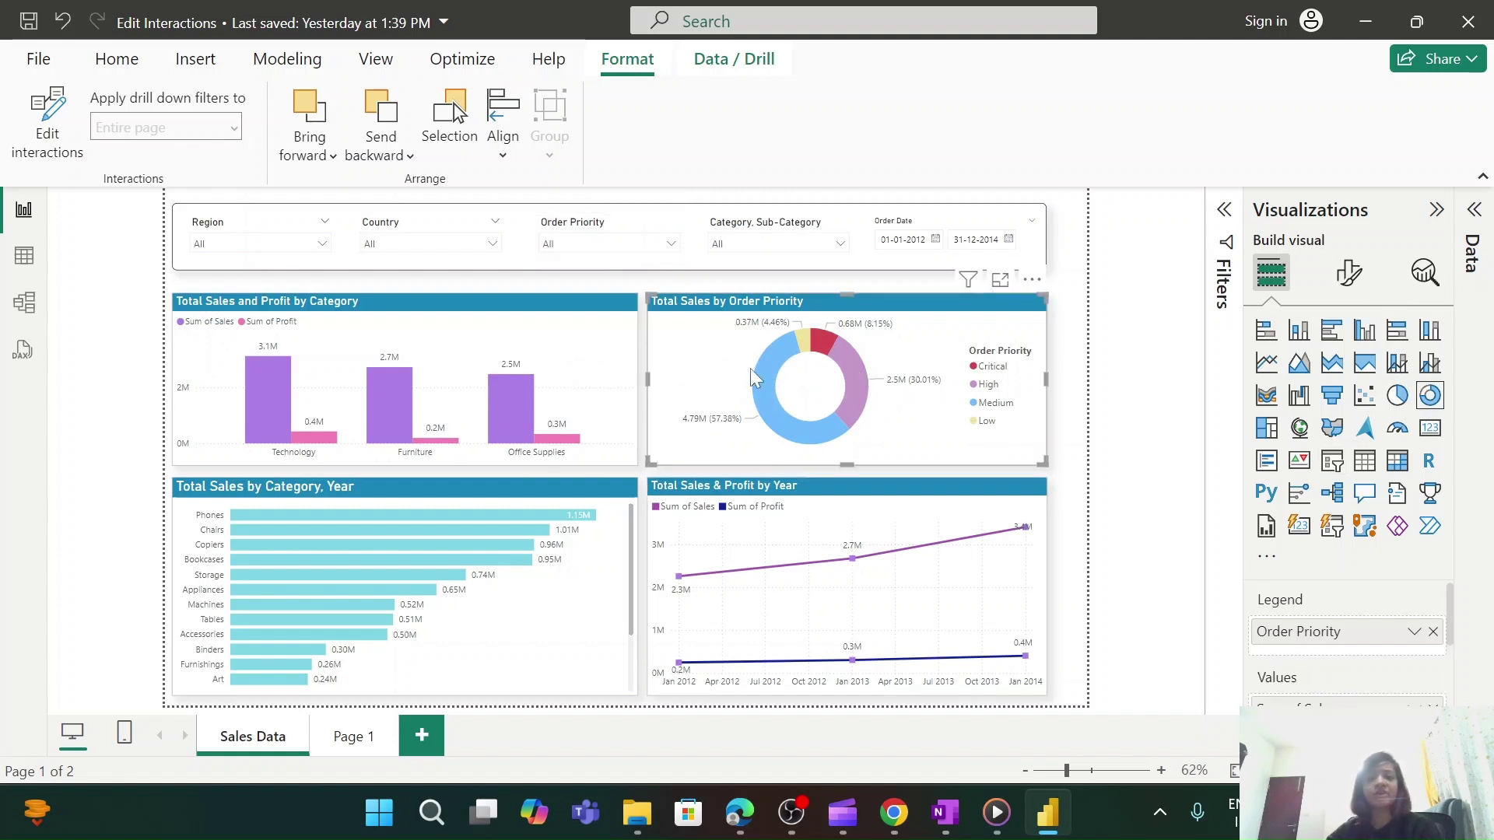
After testing the High slice, open the Selection pane and enable Edit interactions for the donut
{"action": "left_click", "coordinate": [854, 361]}
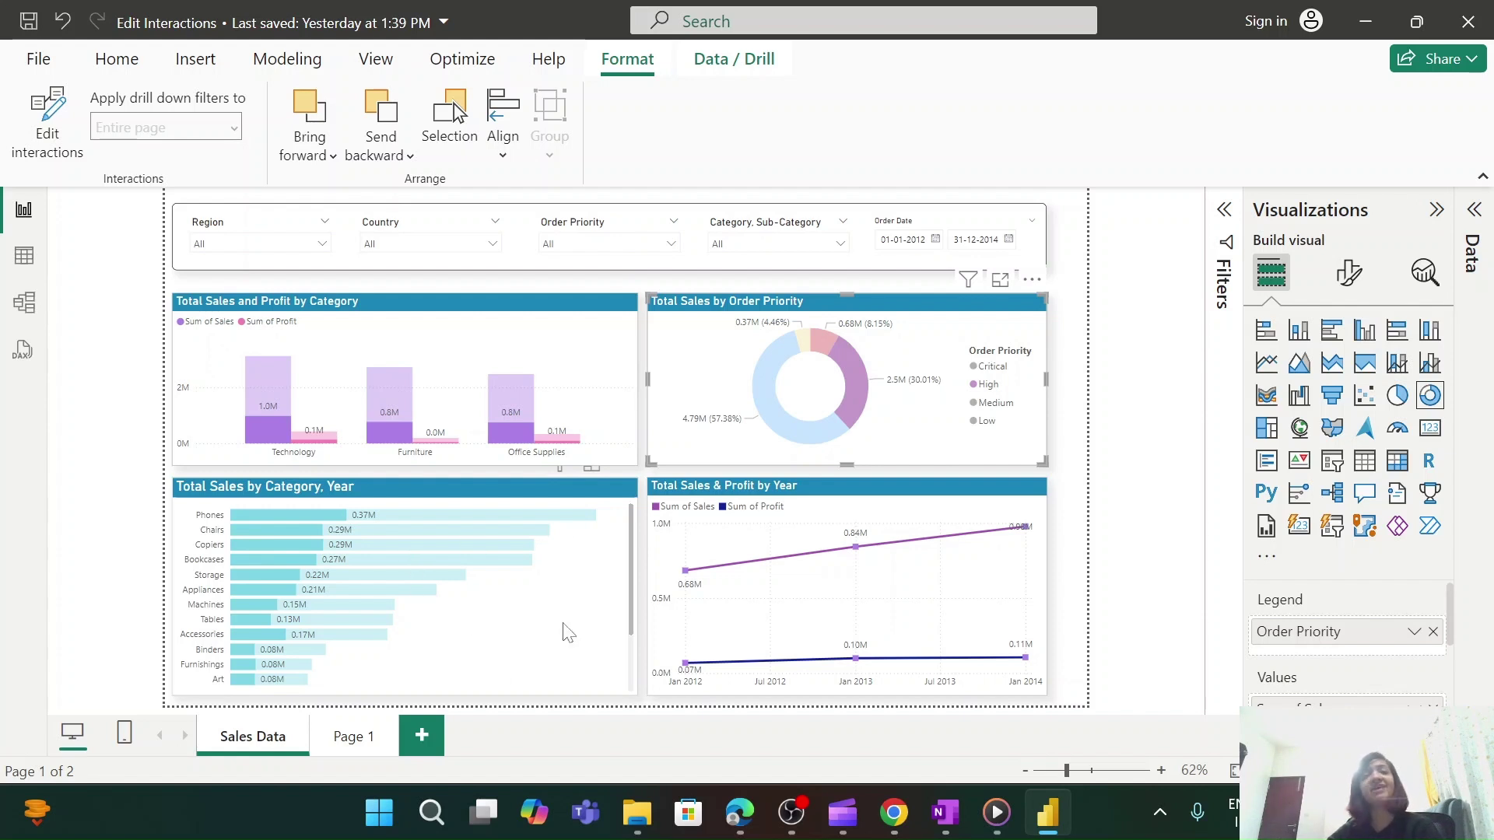
{"action": "left_click", "coordinate": [856, 348]}
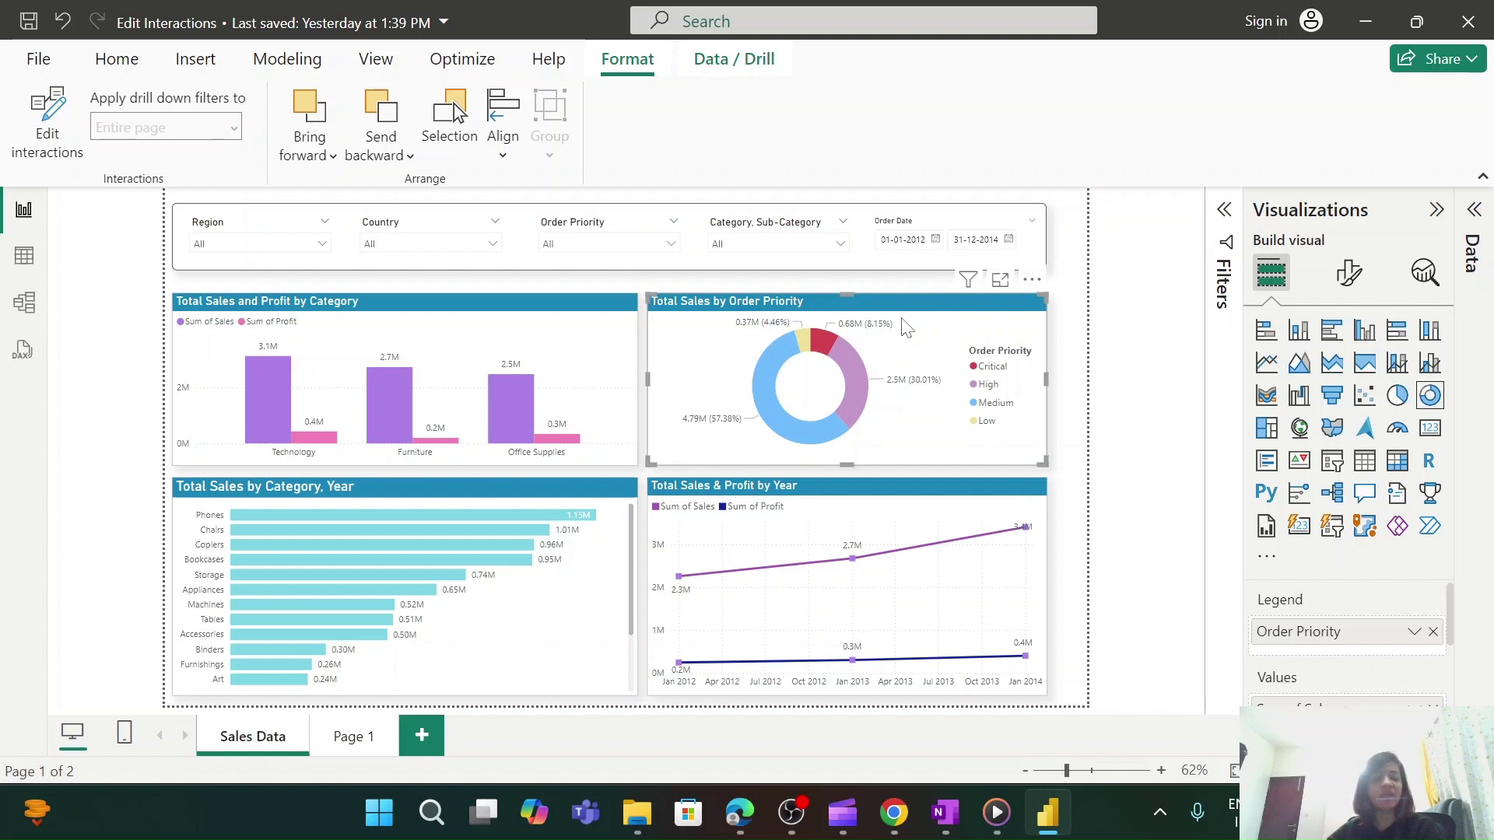
{"action": "key", "text": "F6"}
{"action": "left_click", "coordinate": [622, 59]}
{"action": "left_click", "coordinate": [53, 123]}
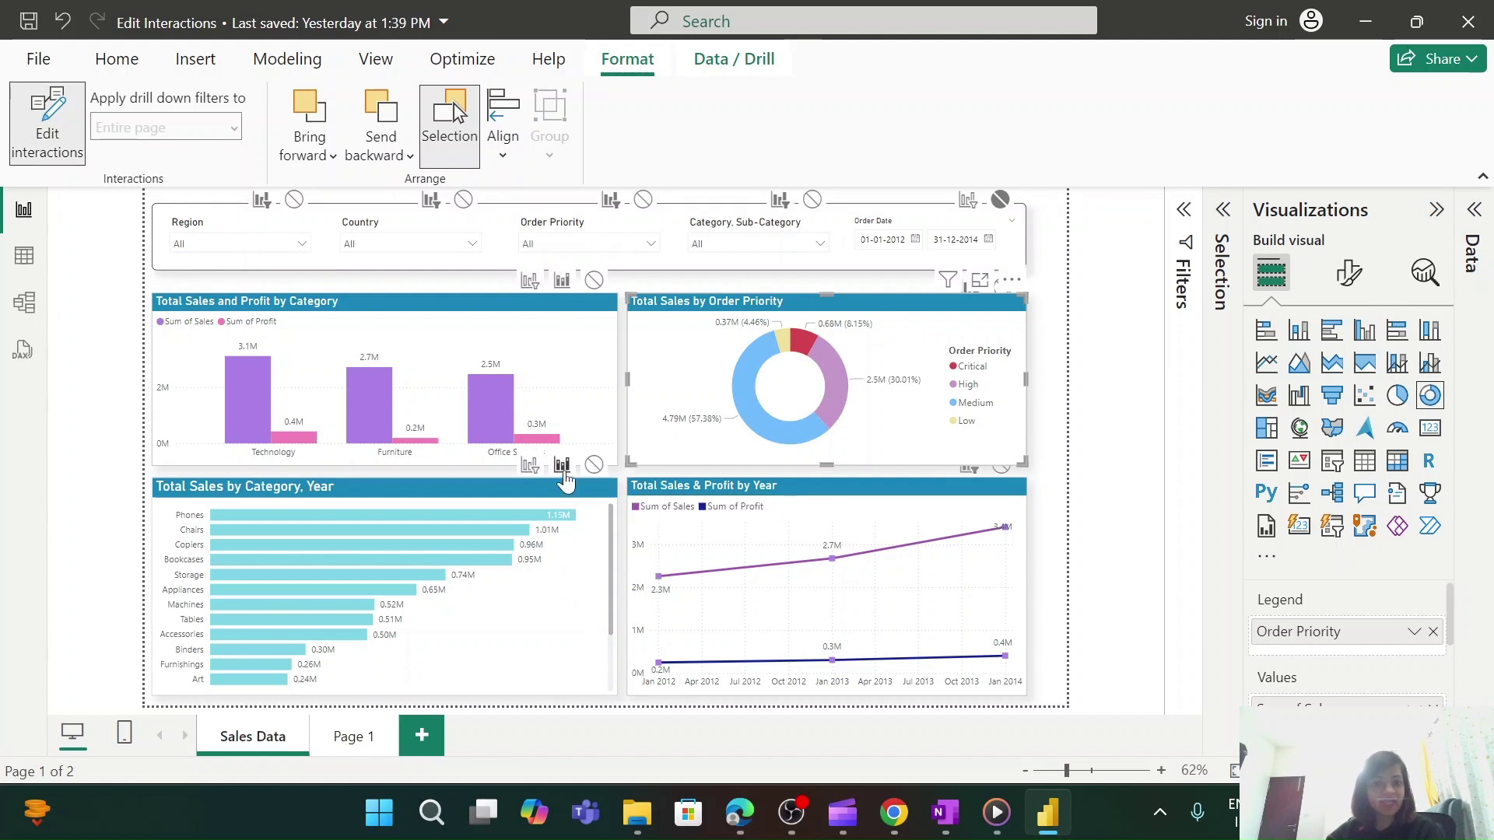
Make the donut filter the Total Sales by Category, Year chart, then exit Edit interactions
{"action": "left_click", "coordinate": [528, 468]}
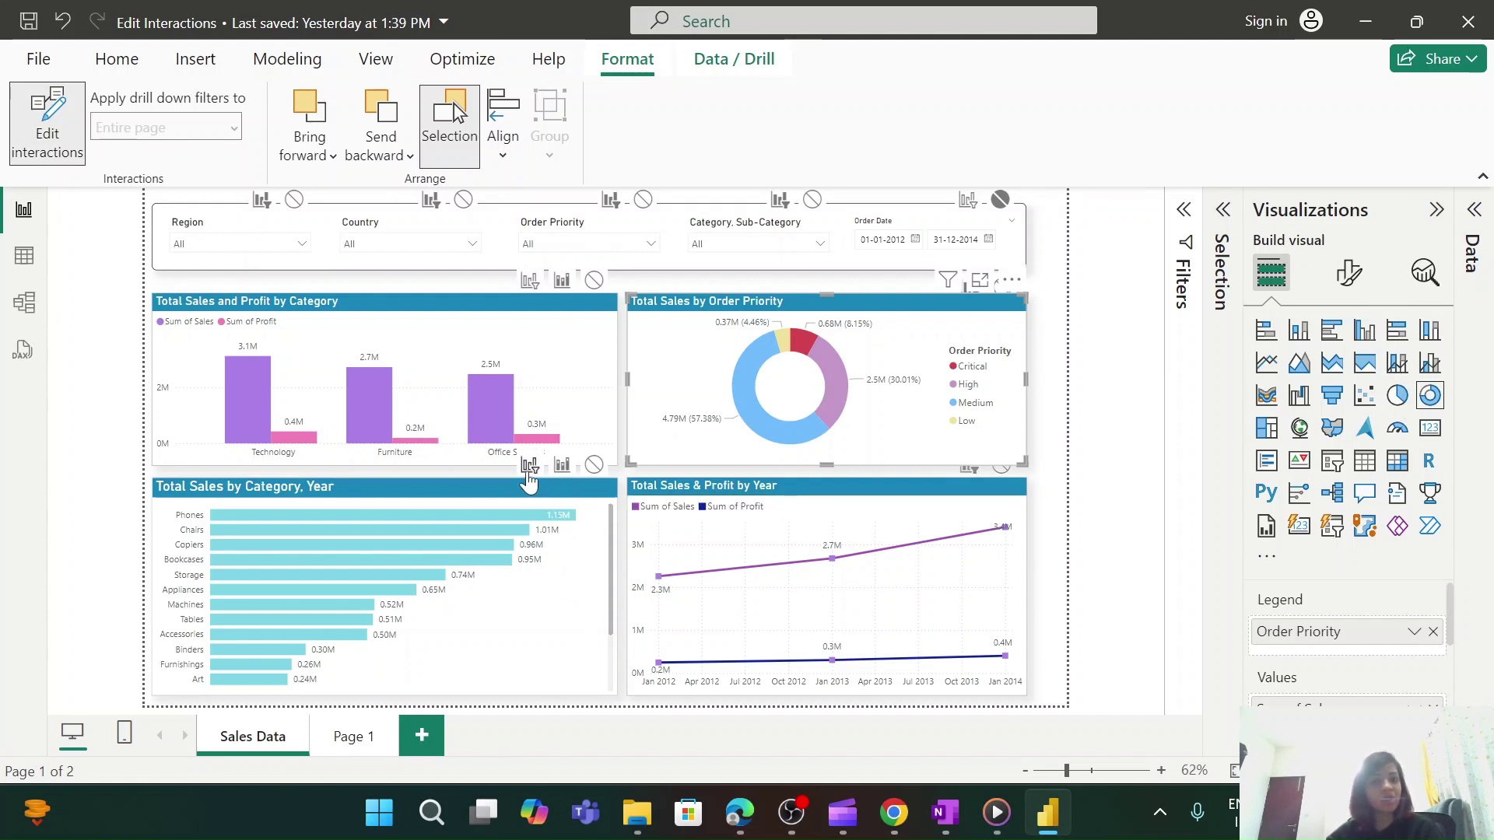
{"action": "left_click", "coordinate": [561, 467]}
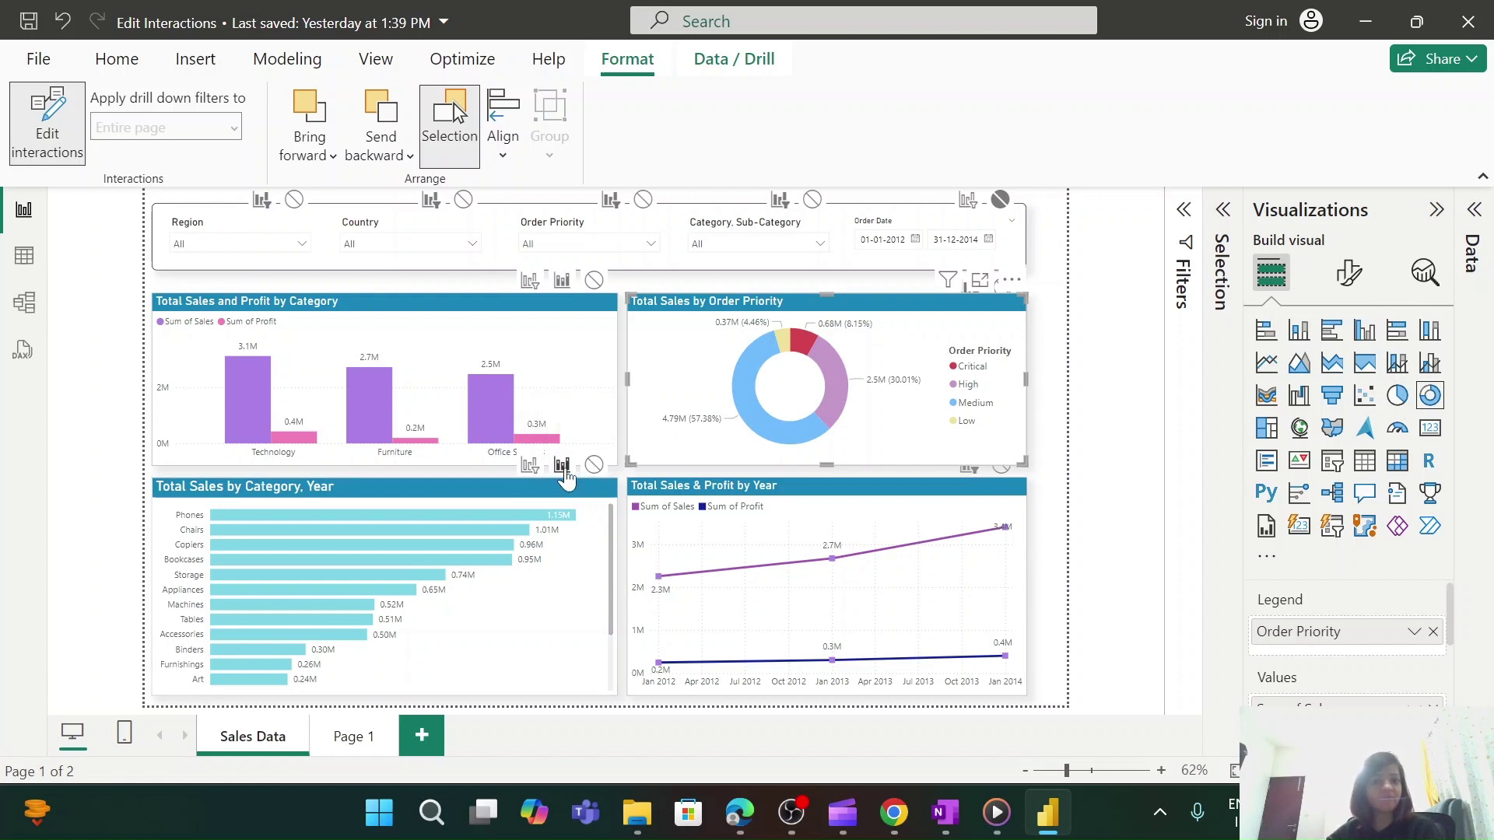
{"action": "left_click", "coordinate": [530, 465]}
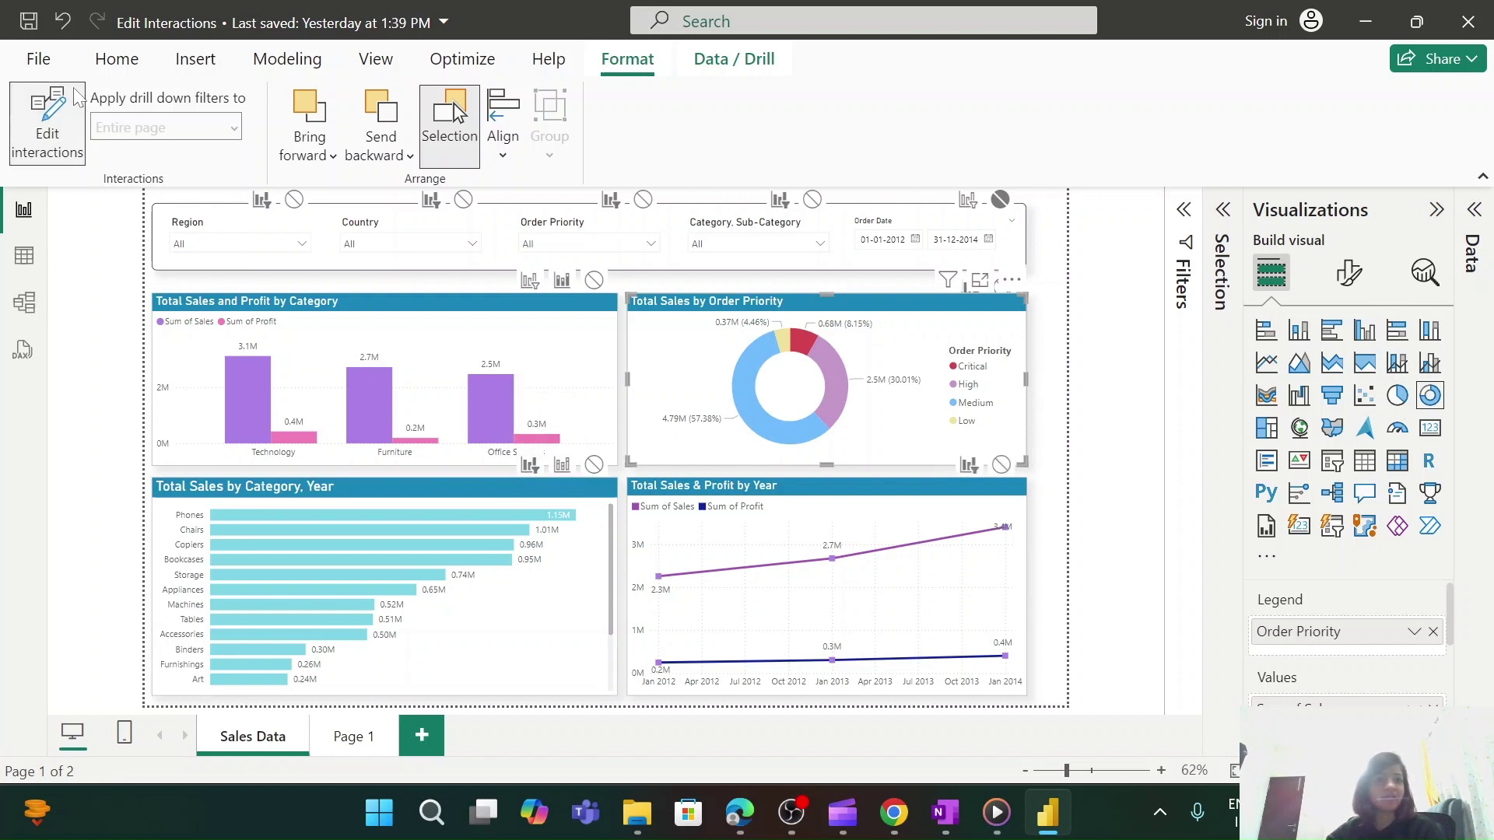
{"action": "left_click", "coordinate": [48, 125]}
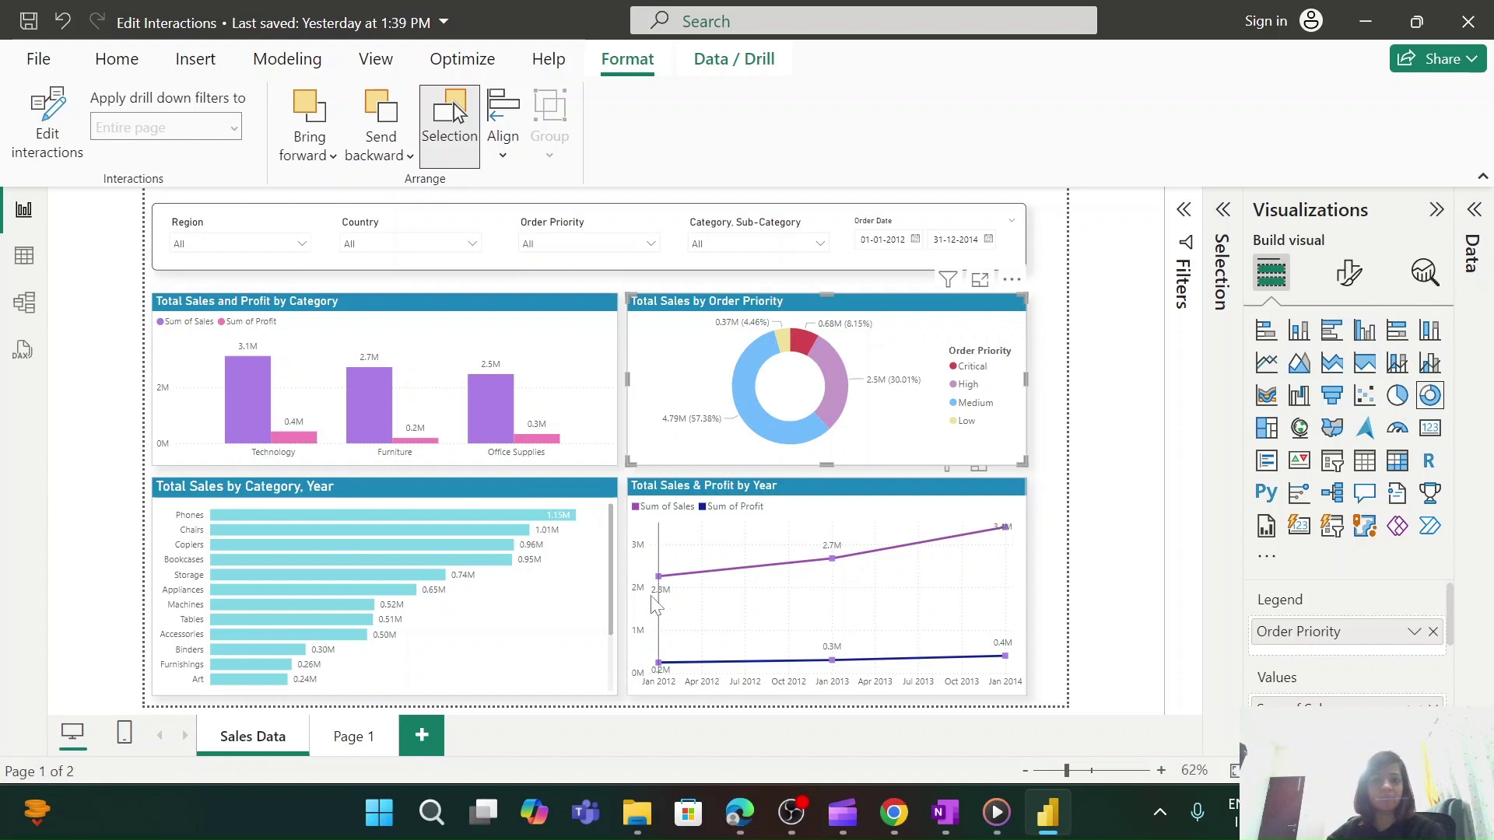
Test the Medium slice and Technology bar, then edit interactions for the Total Sales and Profit by Category chart
{"action": "left_click", "coordinate": [748, 361]}
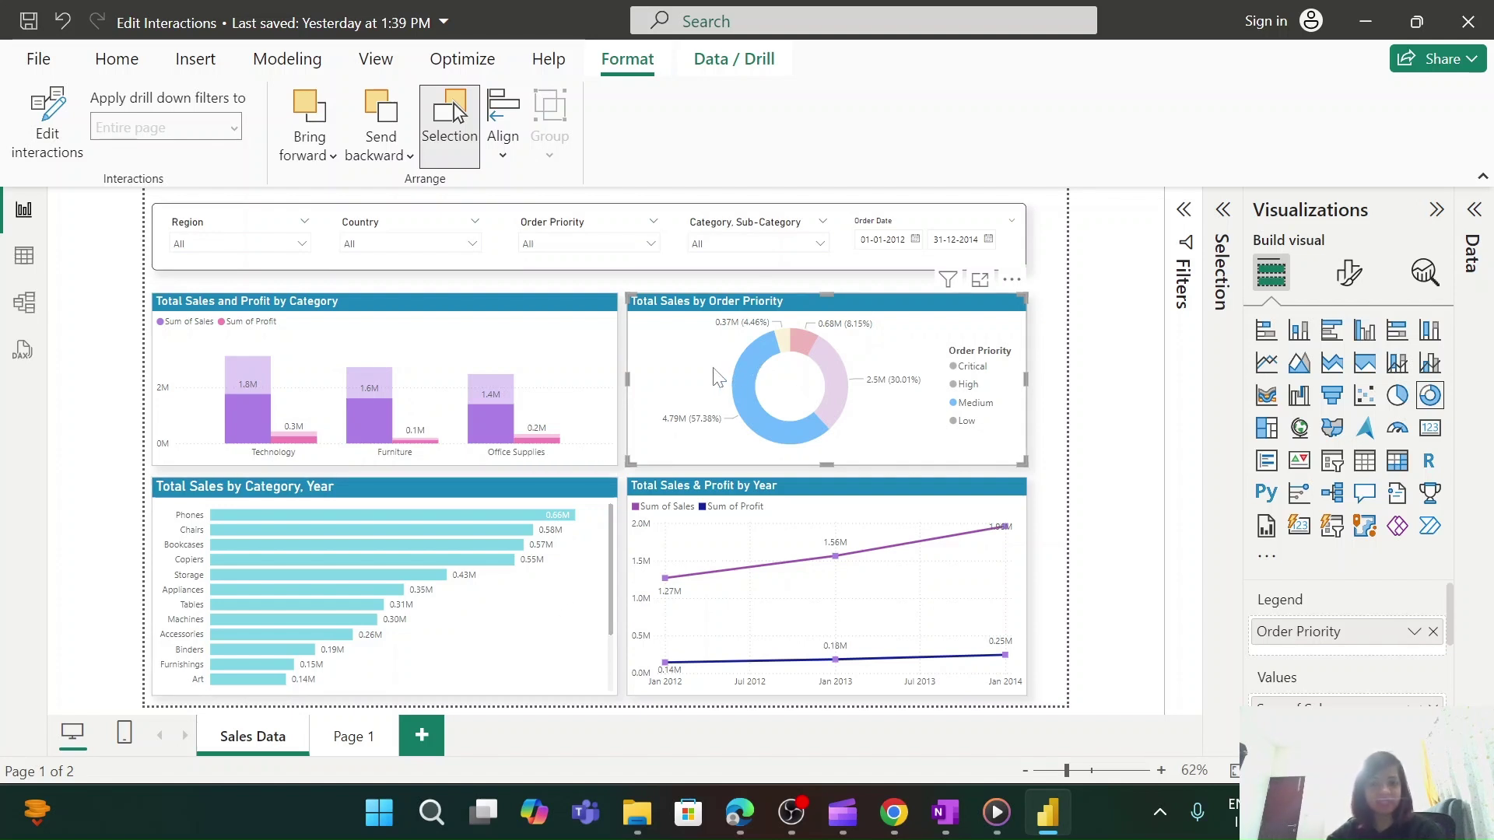
{"action": "left_click", "coordinate": [745, 359]}
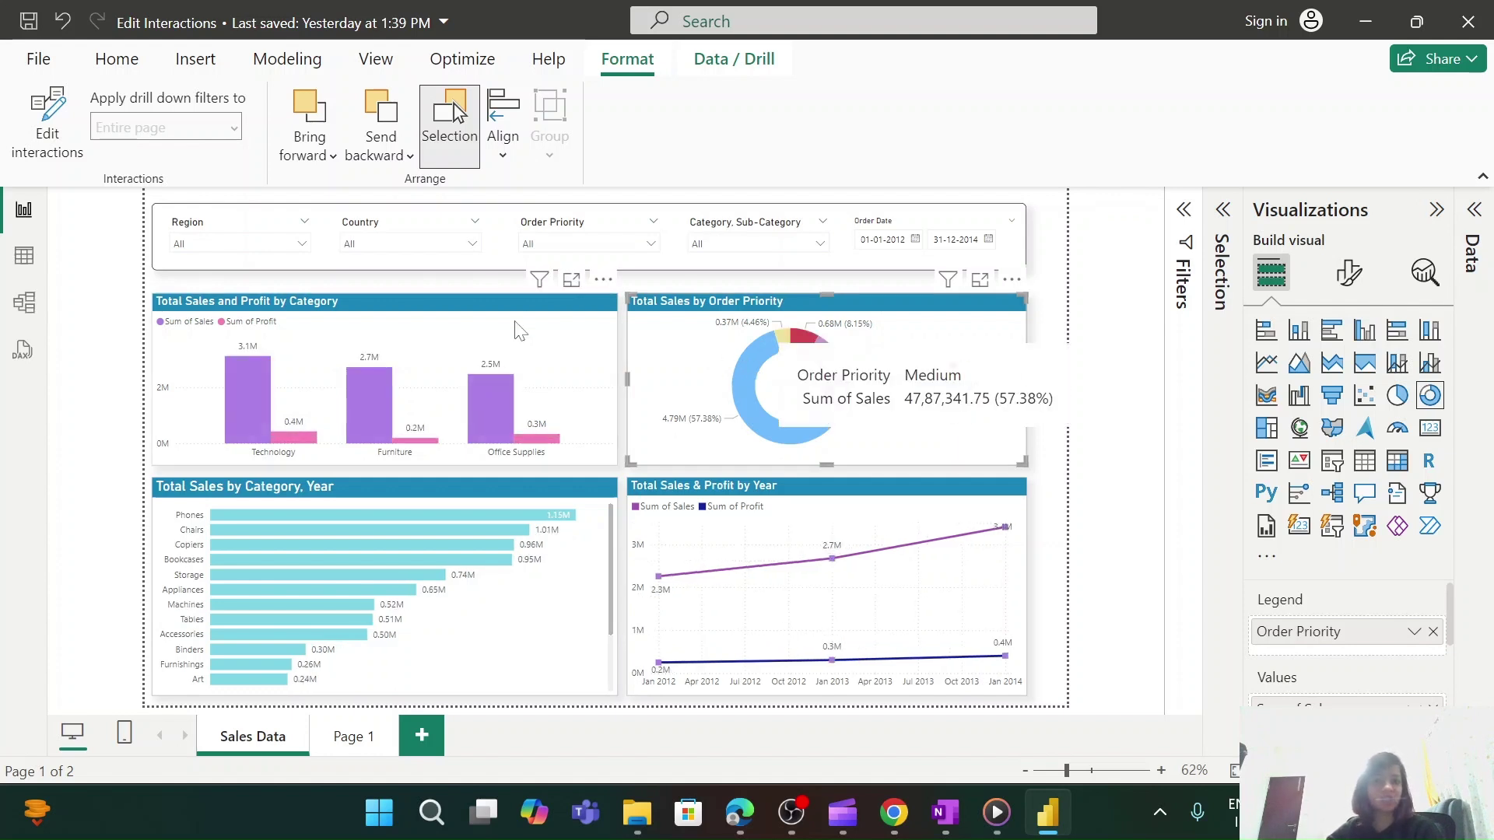
{"action": "left_click", "coordinate": [568, 347]}
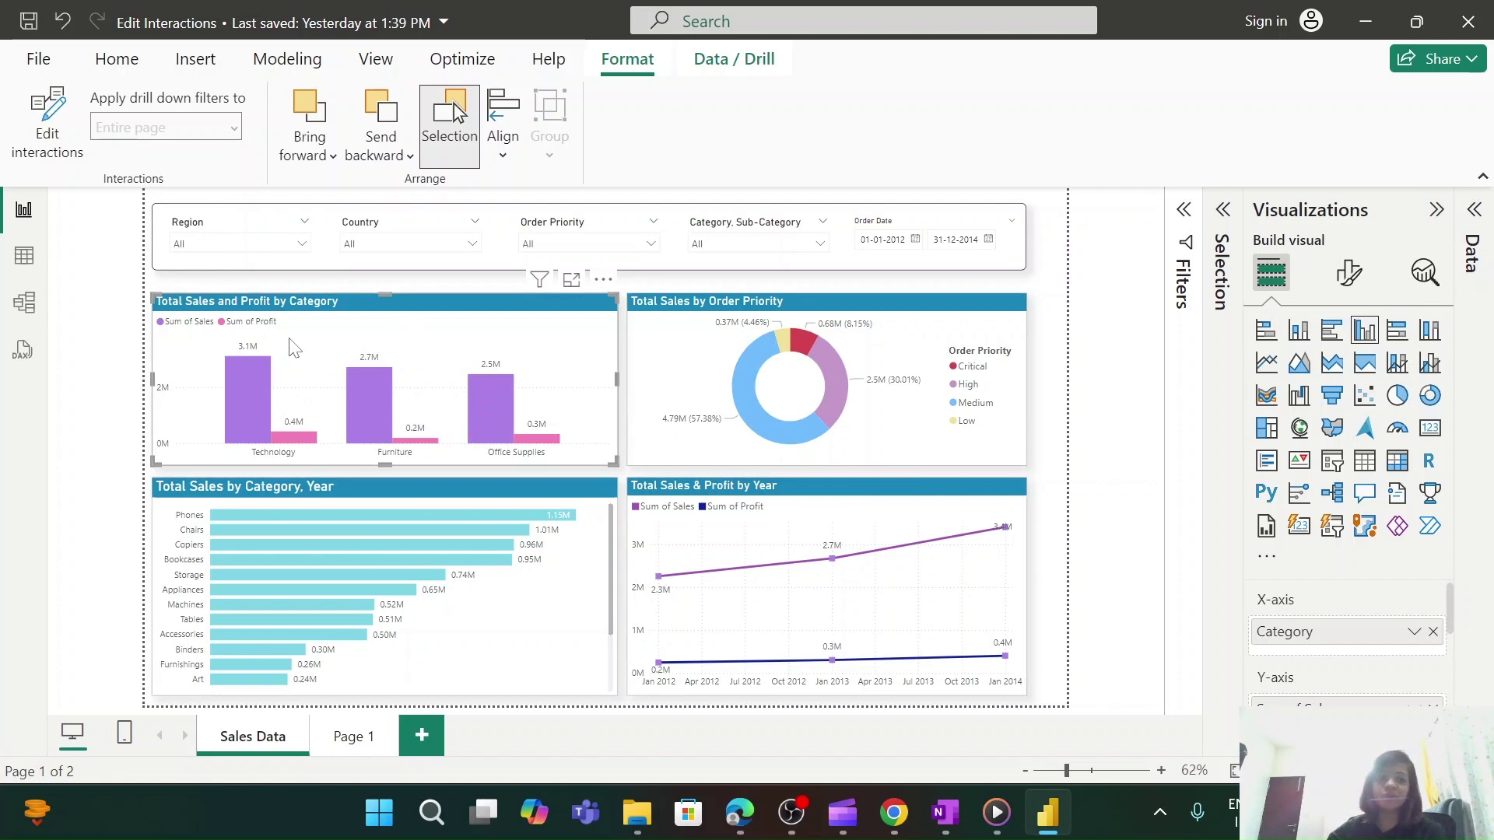
{"action": "left_click", "coordinate": [241, 379]}
{"action": "left_click", "coordinate": [241, 380]}
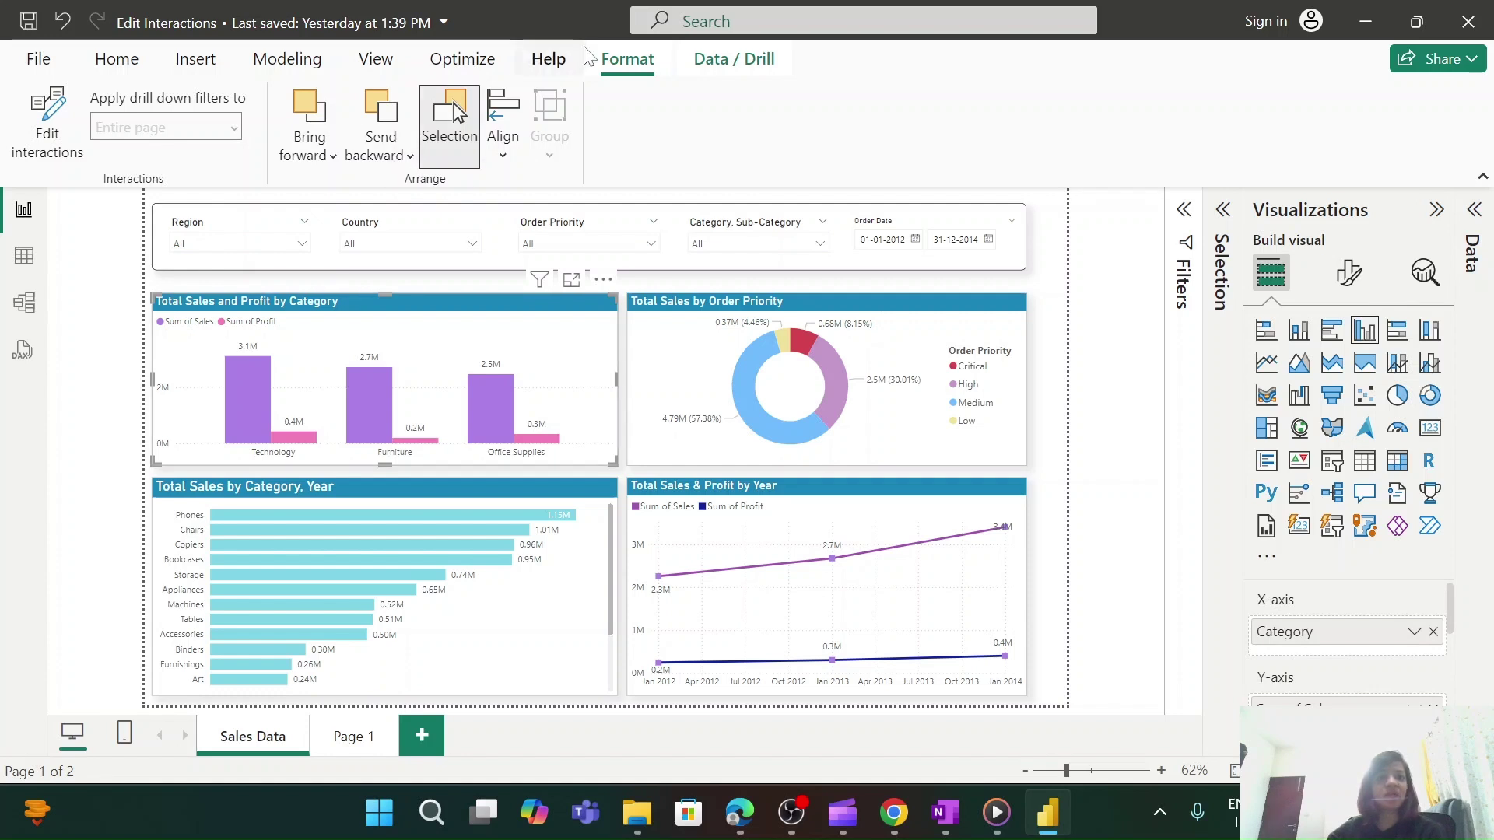
{"action": "left_click", "coordinate": [45, 124]}
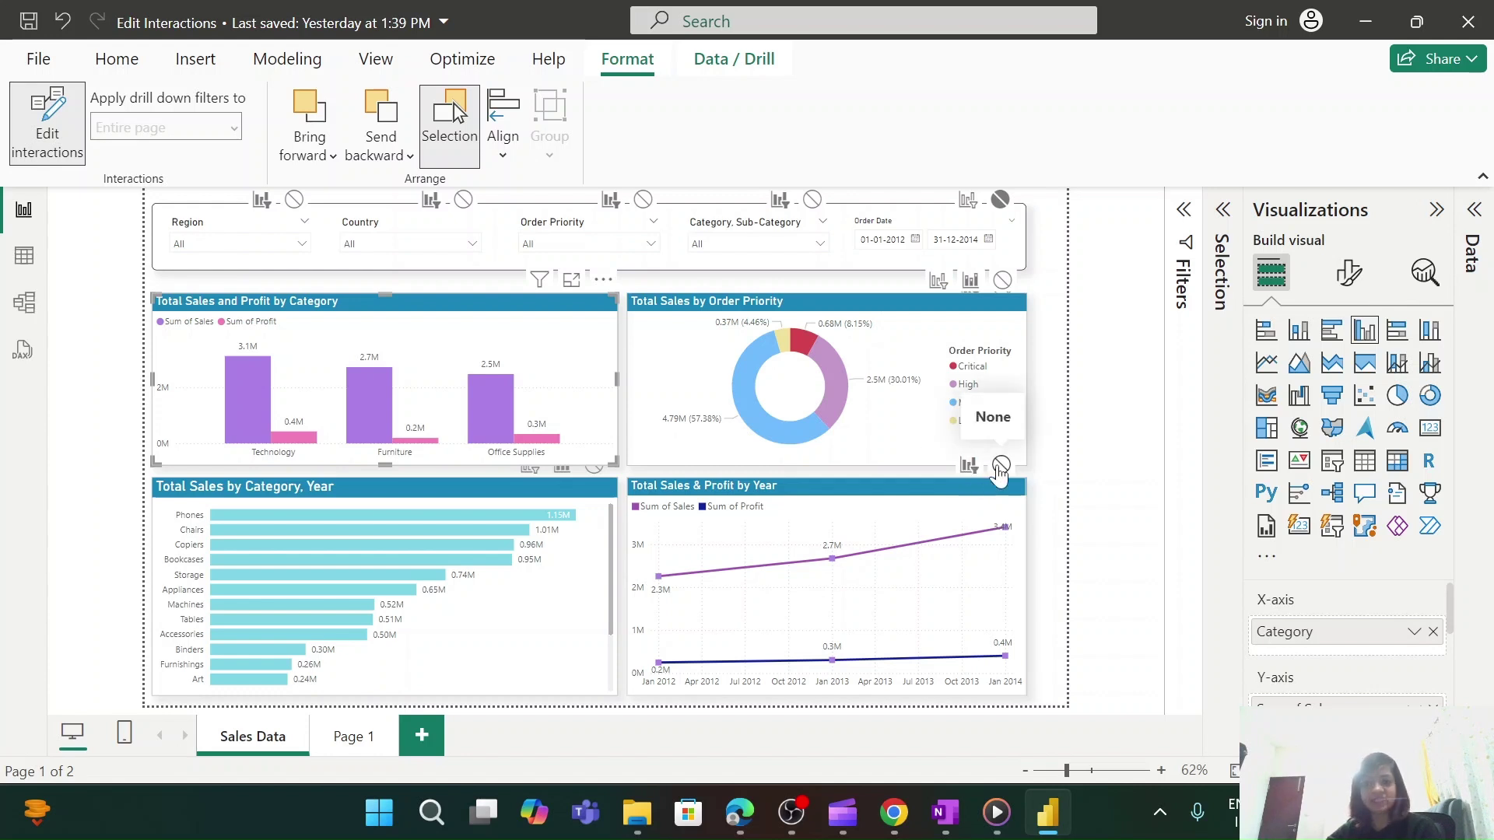
Exit Edit interactions, test and clear the Technology, Furniture and Office Supplies bars, then deselect
{"action": "left_click", "coordinate": [47, 125]}
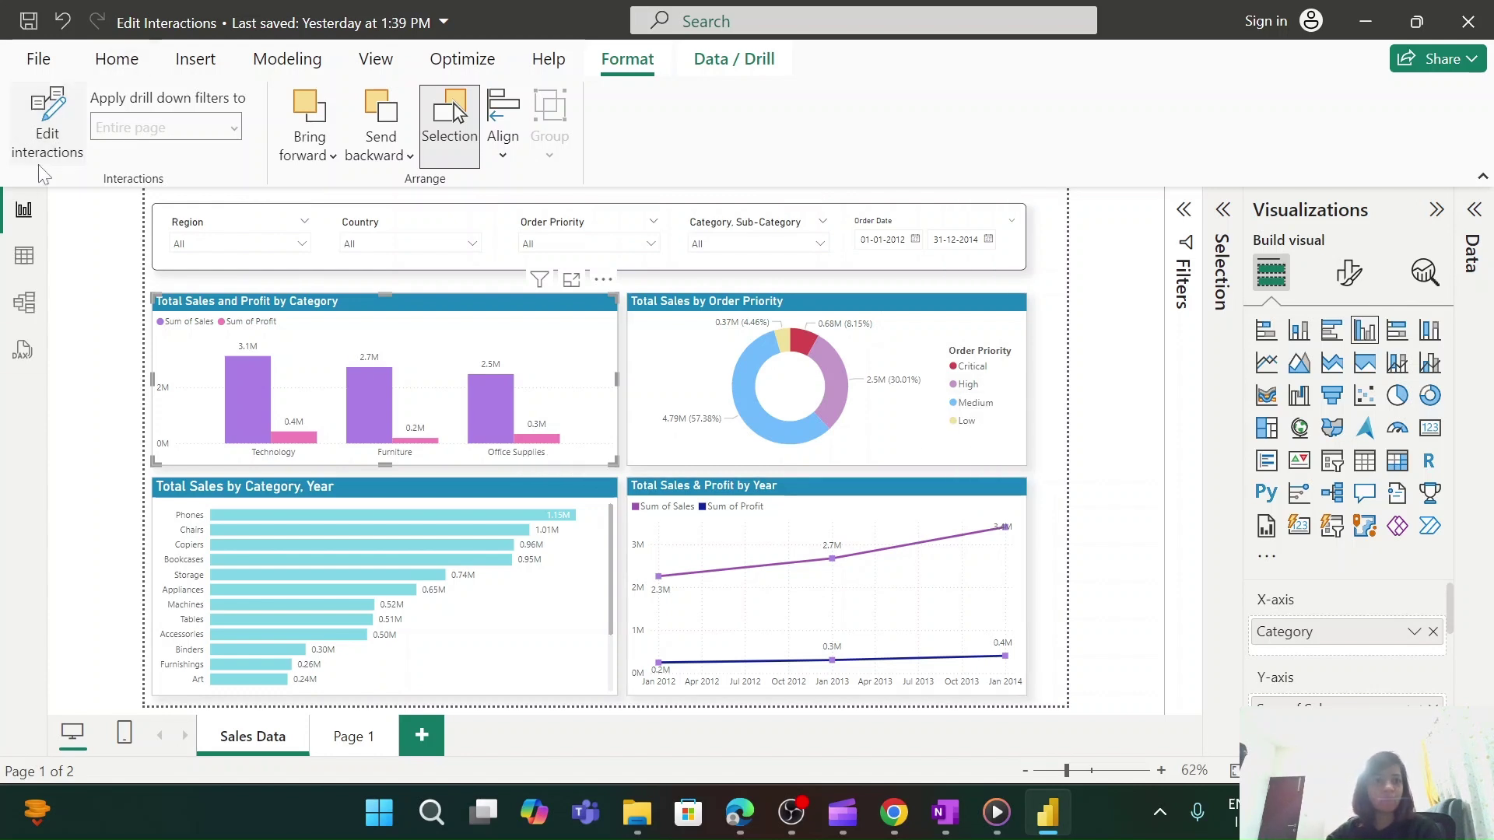
{"action": "left_click", "coordinate": [234, 400]}
{"action": "left_click", "coordinate": [331, 412]}
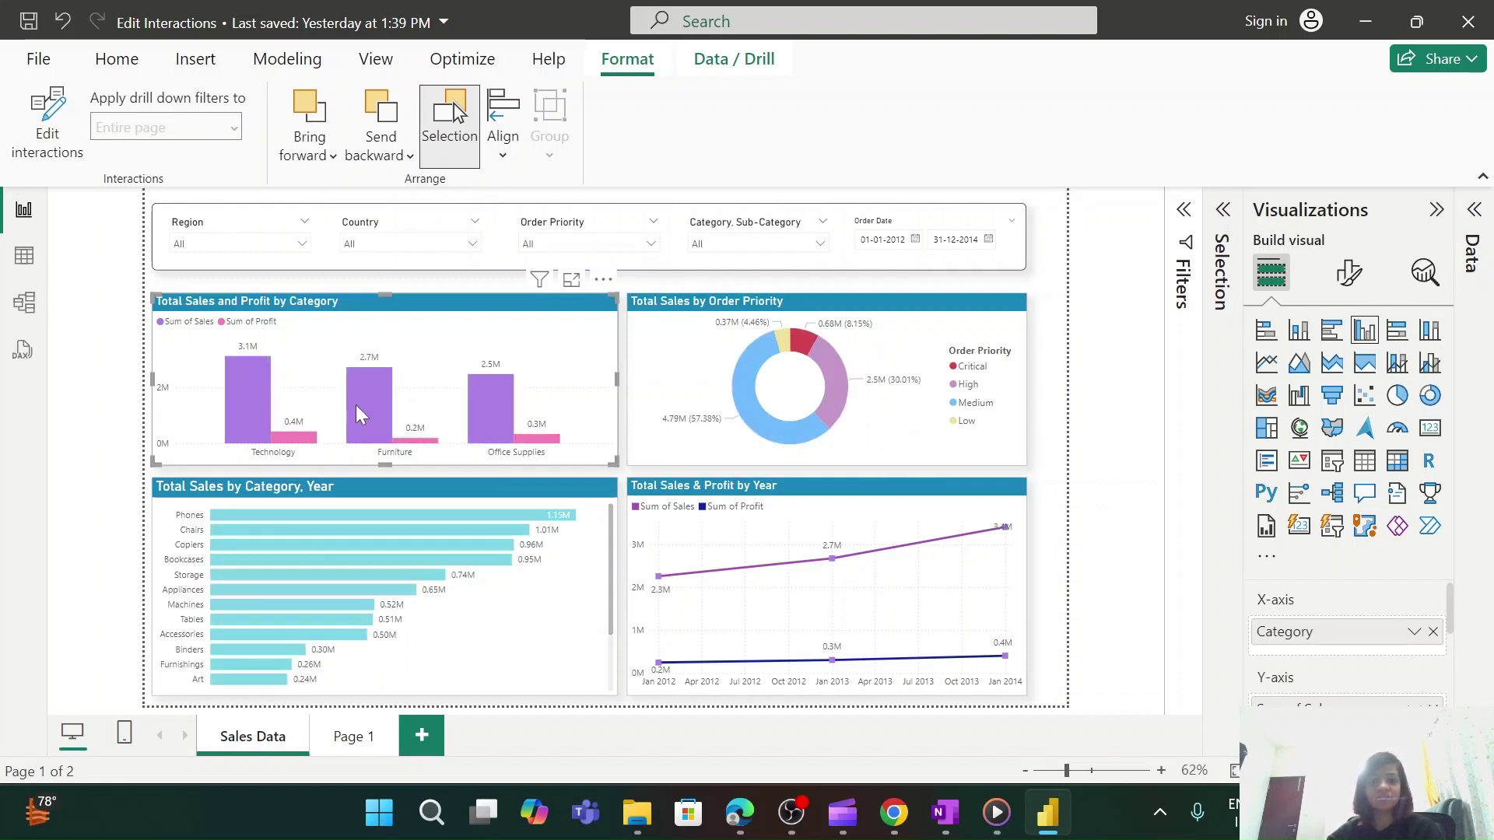
{"action": "left_click", "coordinate": [357, 406]}
{"action": "left_click", "coordinate": [547, 406]}
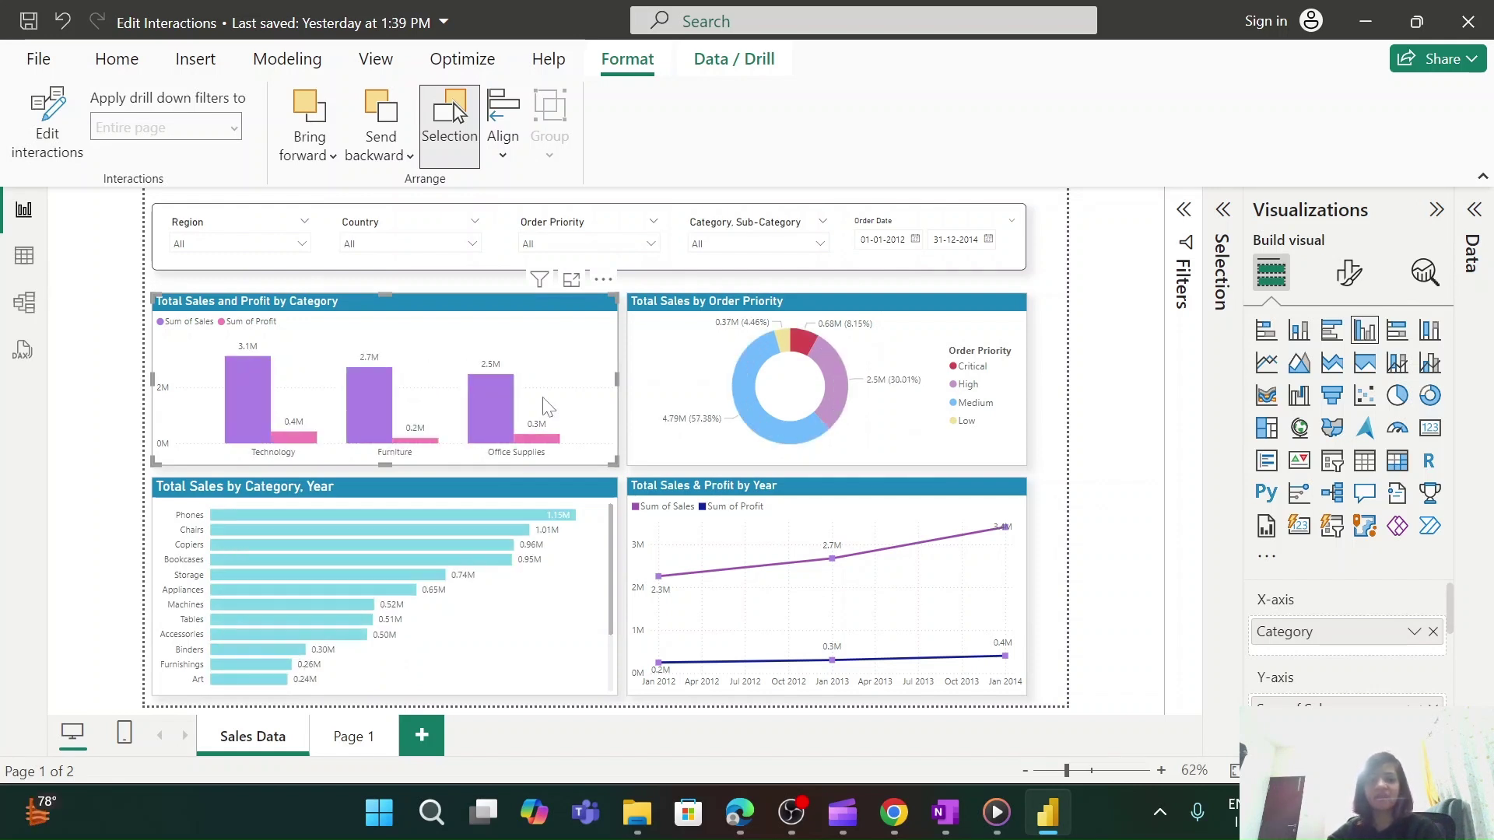
{"action": "left_click", "coordinate": [497, 403]}
{"action": "left_click", "coordinate": [497, 404]}
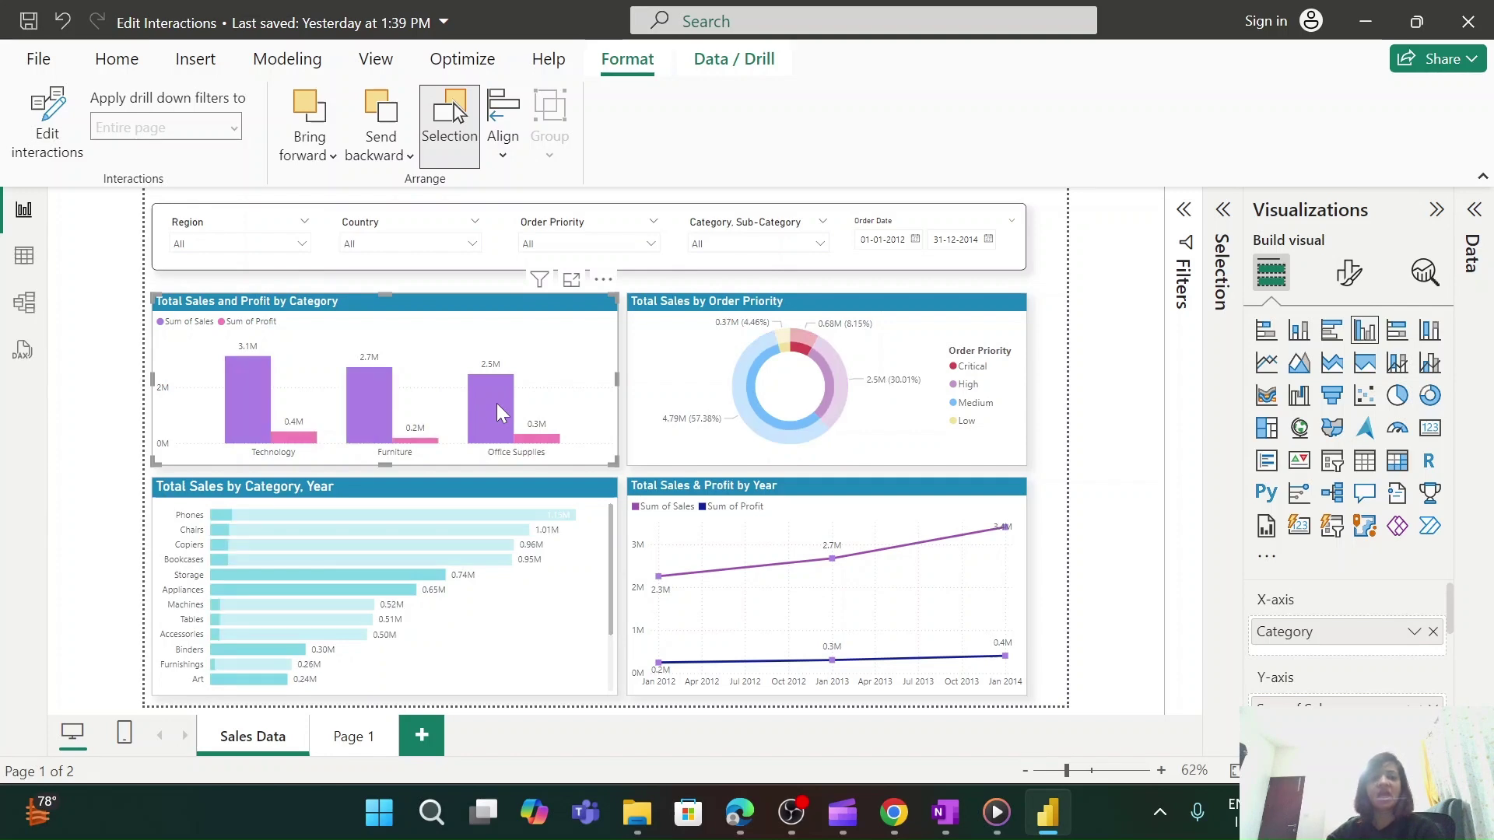
{"action": "left_click", "coordinate": [1054, 376]}
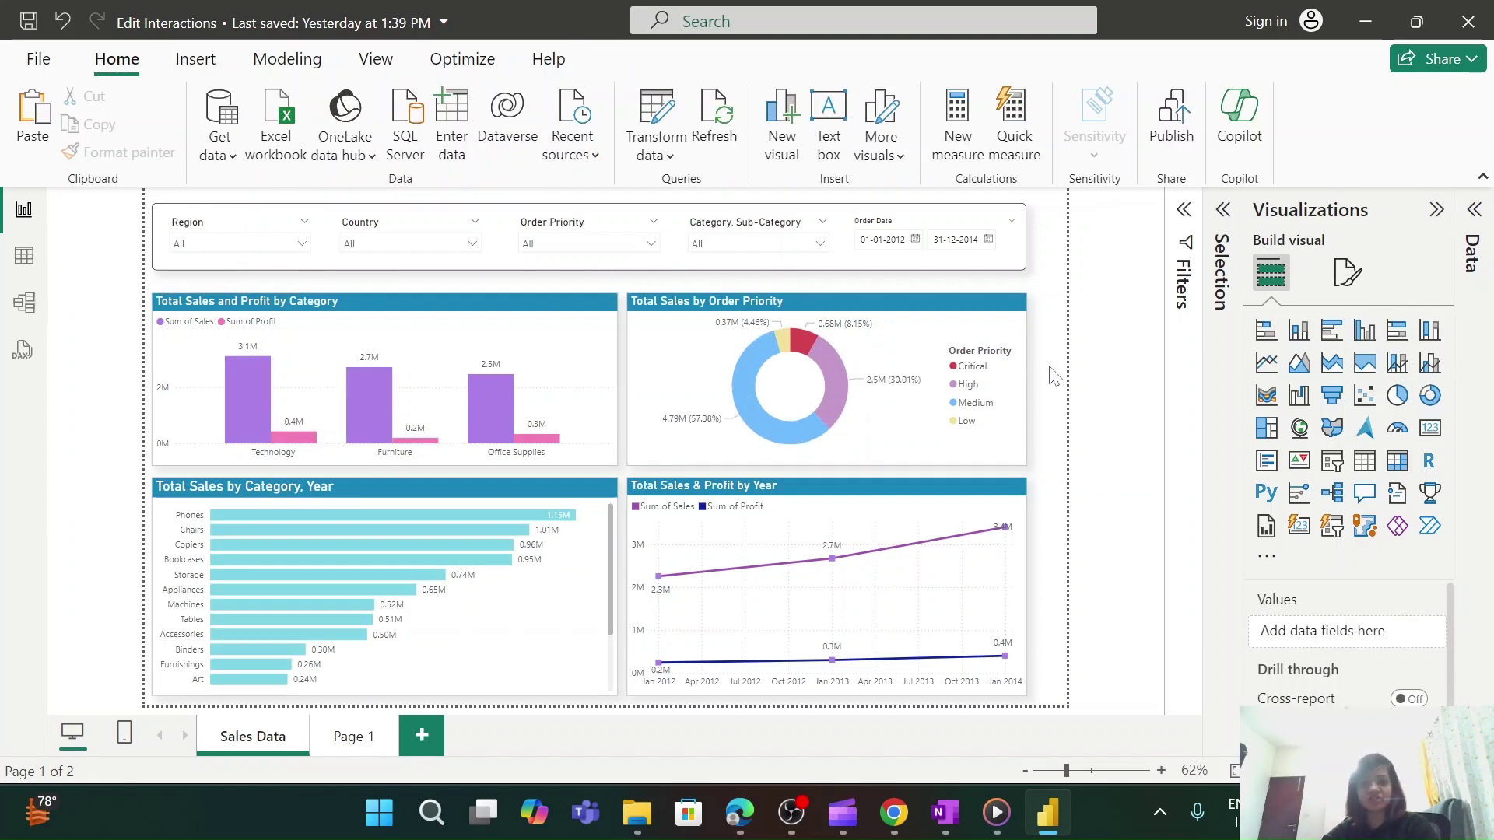